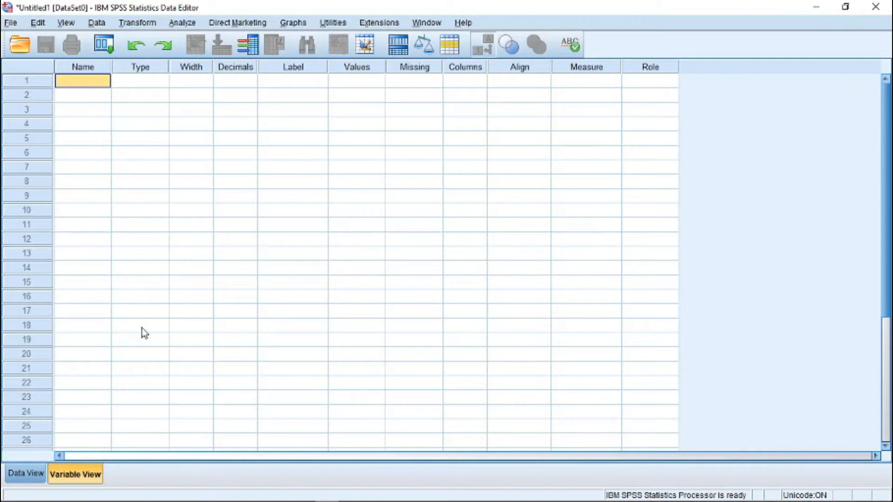
# In the empty Untitled2 dataset, define a variable named OBAT in the first row of the variable definitions
pyautogui.moveTo(325, 497)
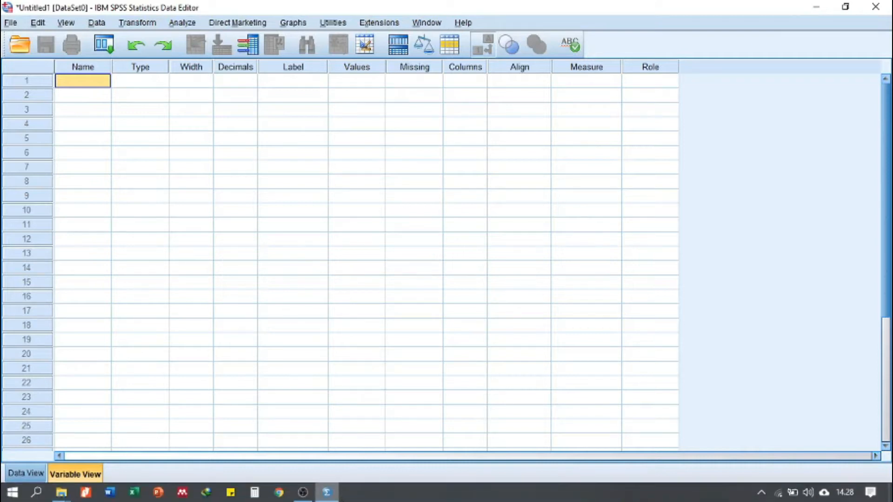
pyautogui.click(328, 478)
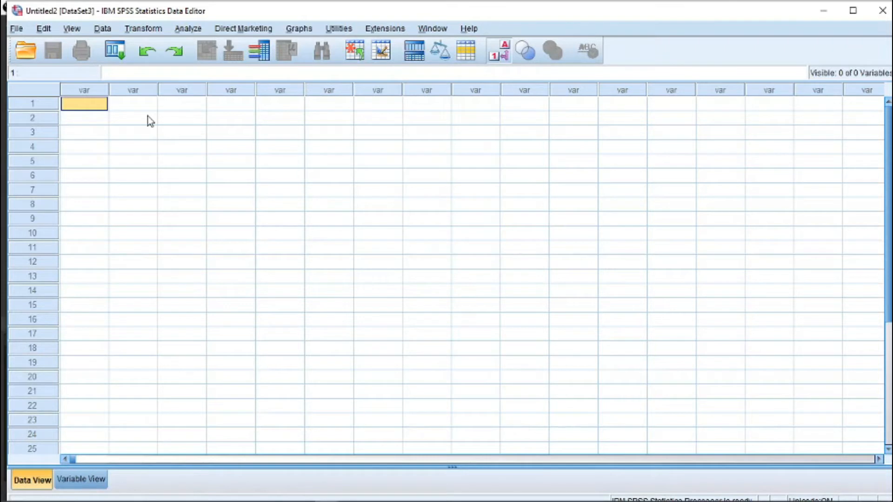
pyautogui.click(97, 482)
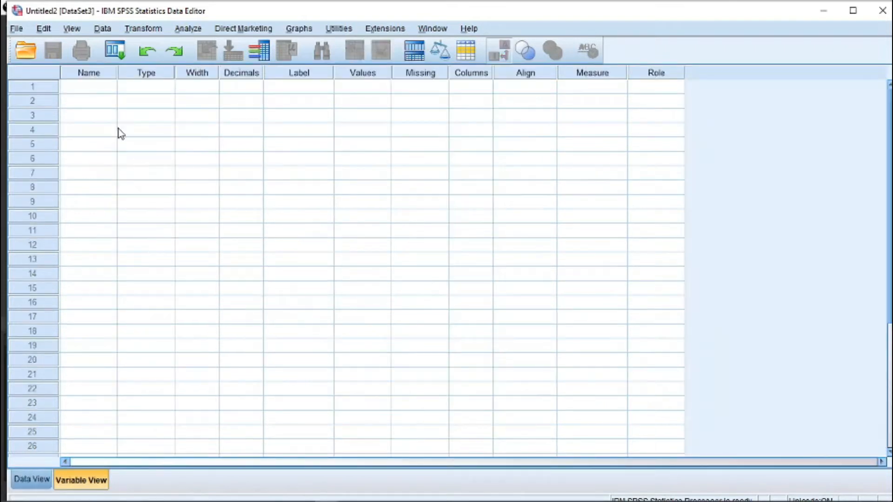
pyautogui.click(103, 94)
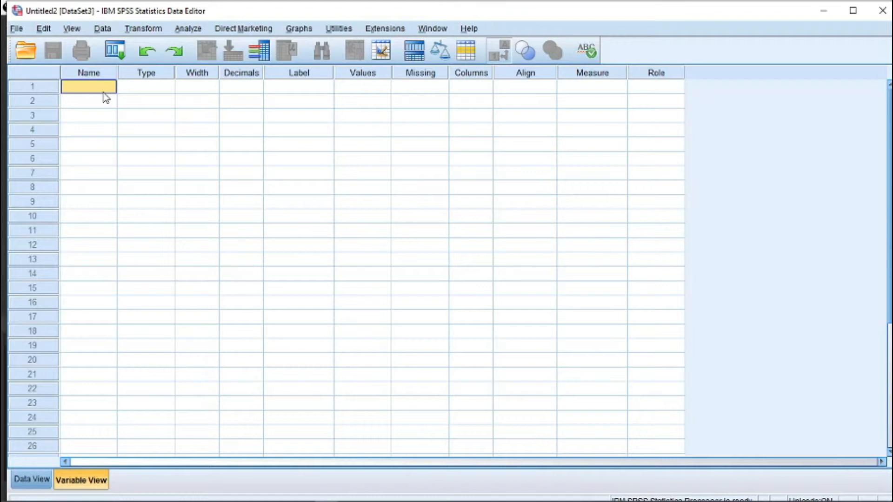
pyautogui.write('OBAT')
# Give the OBAT variable the label OBAT
pyautogui.press('Tab')
pyautogui.press('Tab')
pyautogui.press('Tab')
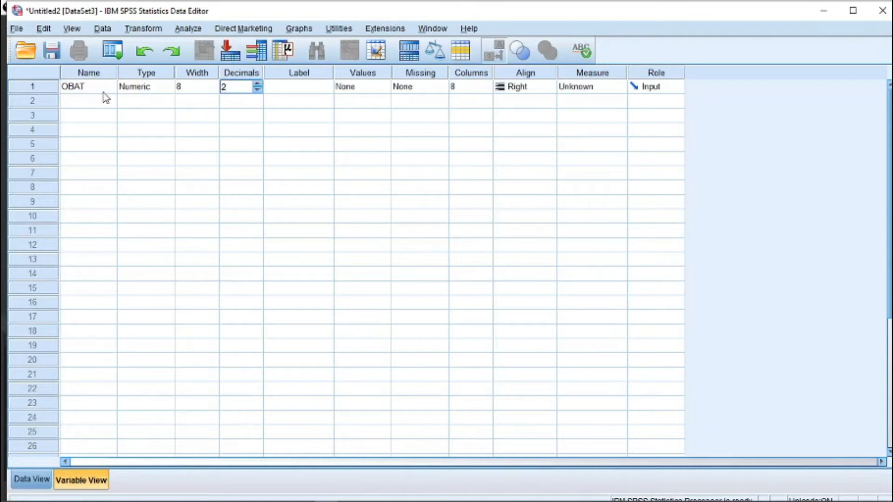
pyautogui.press('Tab')
pyautogui.press('Tab')
pyautogui.hotkey('shift', 'Tab')
pyautogui.write('OBAT')
pyautogui.press('Tab')
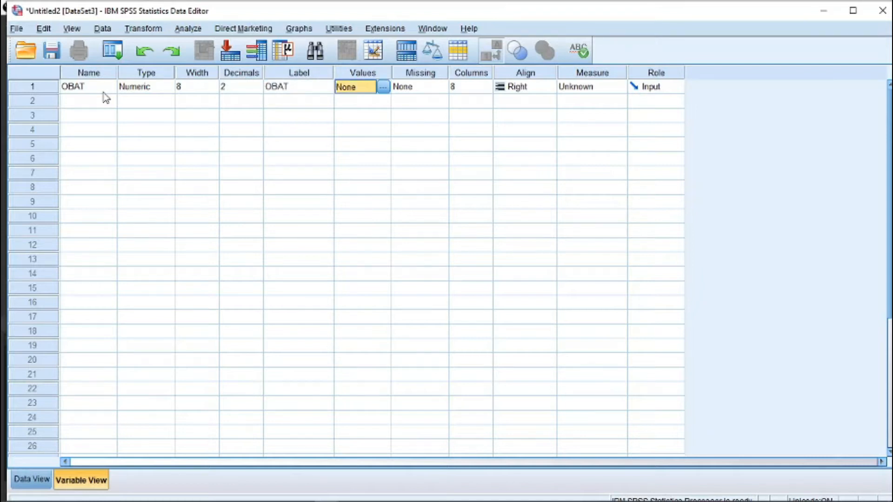
# Add a value label to the OBAT variable that codes 1 as OBAT A
pyautogui.click(382, 87)
pyautogui.write('1')
pyautogui.press('Tab')
pyautogui.write('OBAT A')
pyautogui.press('Tab')
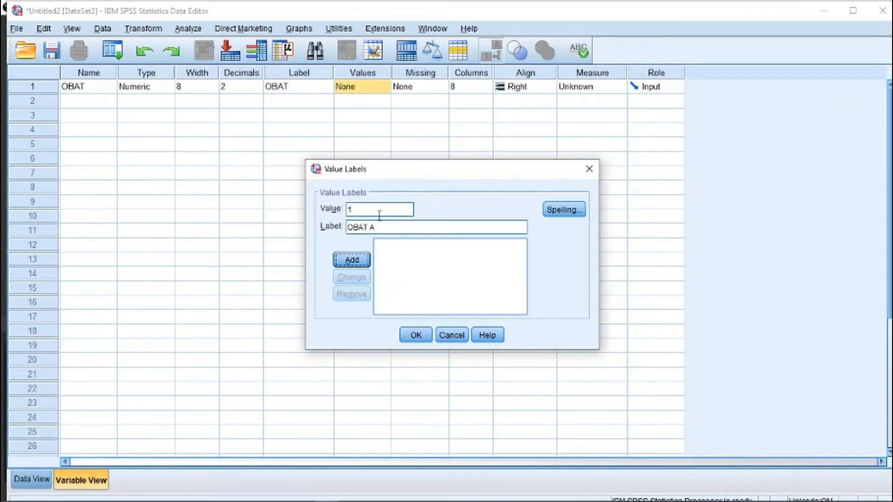
pyautogui.press('Return')
# Add a second value label coding 2 as OBAT B and apply the value labels to the OBAT variable
pyautogui.write('2')
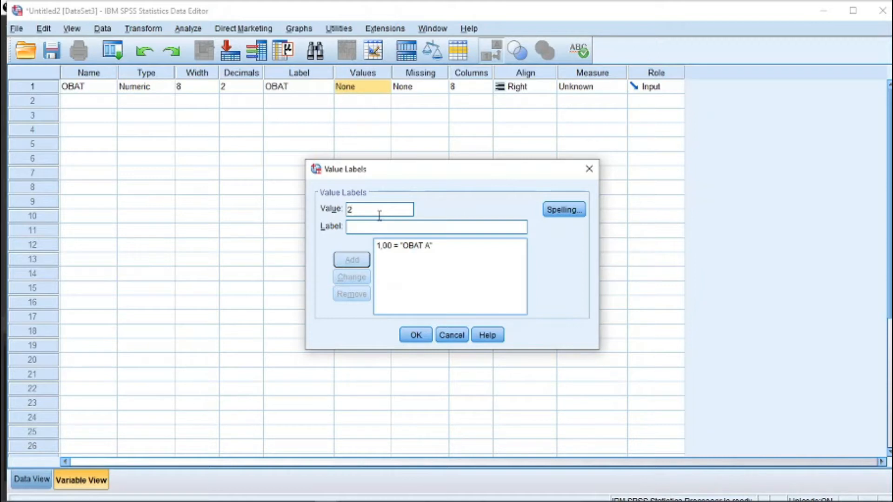
pyautogui.press('Tab')
pyautogui.write('OBAT B')
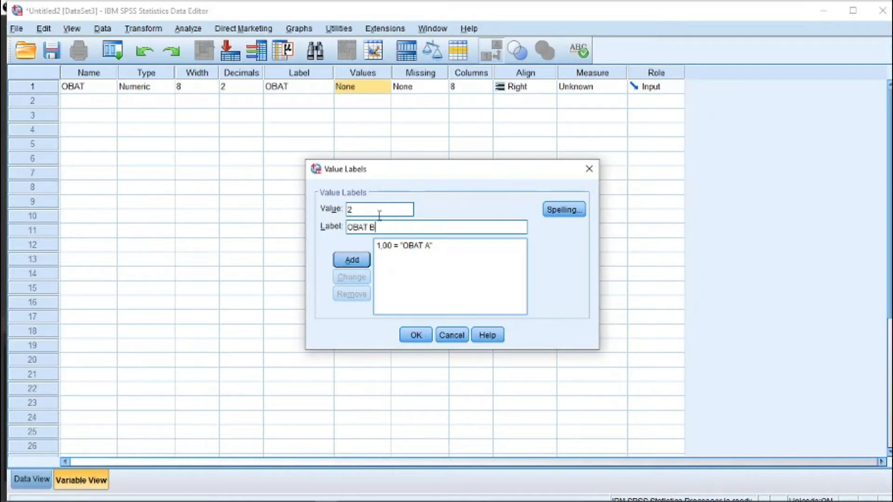
pyautogui.press('Return')
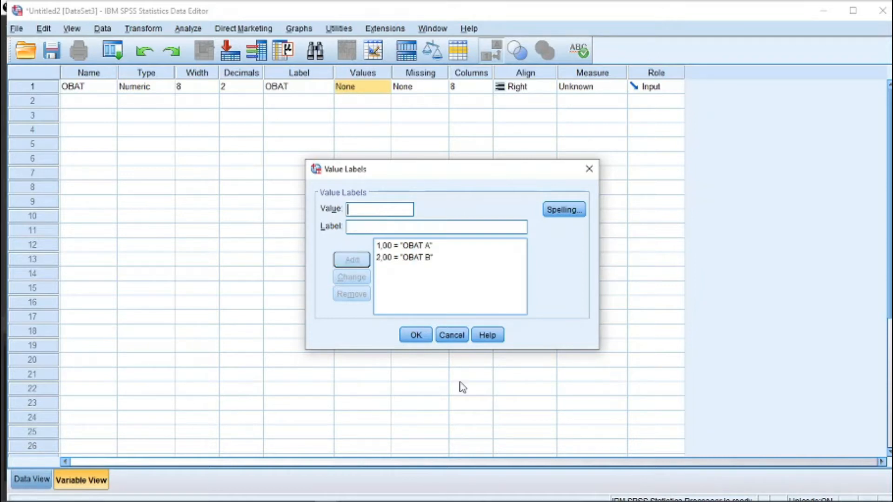
pyautogui.click(416, 337)
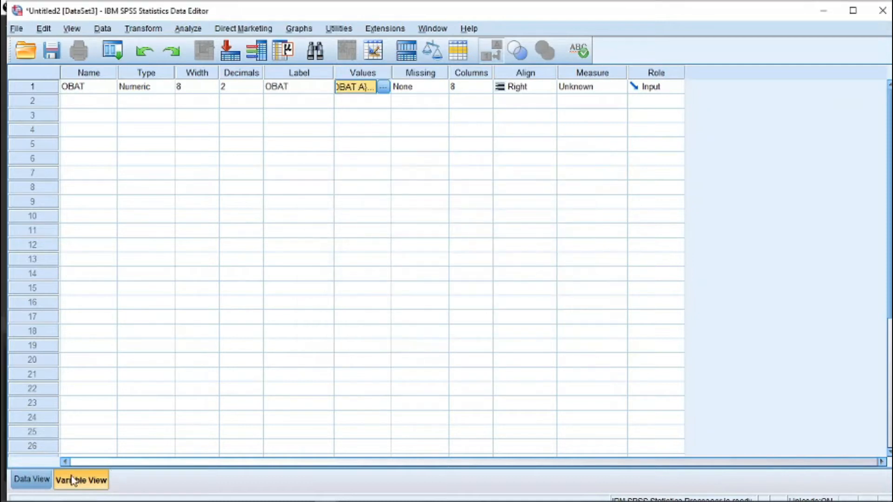
# Define a second variable named DENSITAS with the label DENSITAS
pyautogui.click(86, 101)
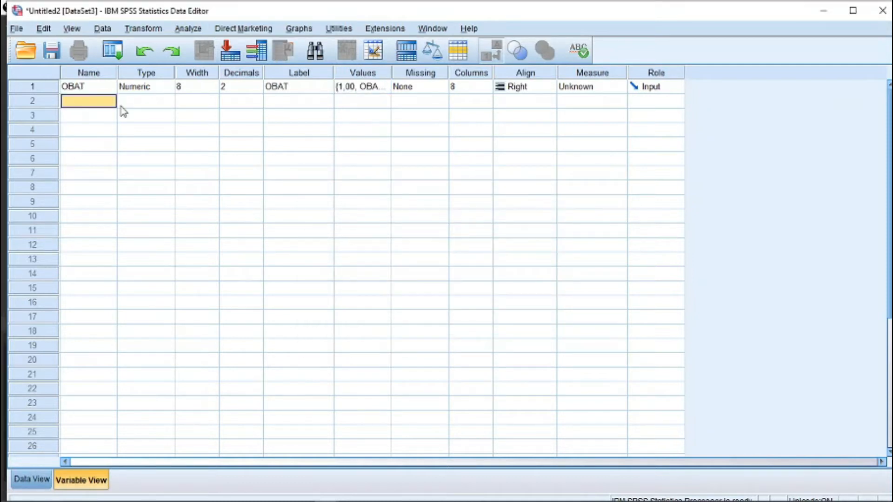
pyautogui.write('DENSITAS')
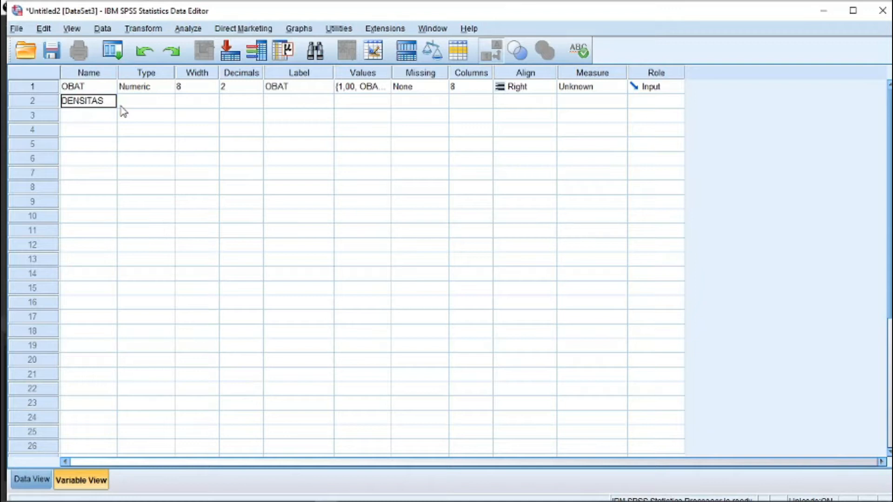
pyautogui.press('Tab')
pyautogui.press('Tab')
pyautogui.press('Tab')
pyautogui.press('Tab')
pyautogui.write('DENSI')
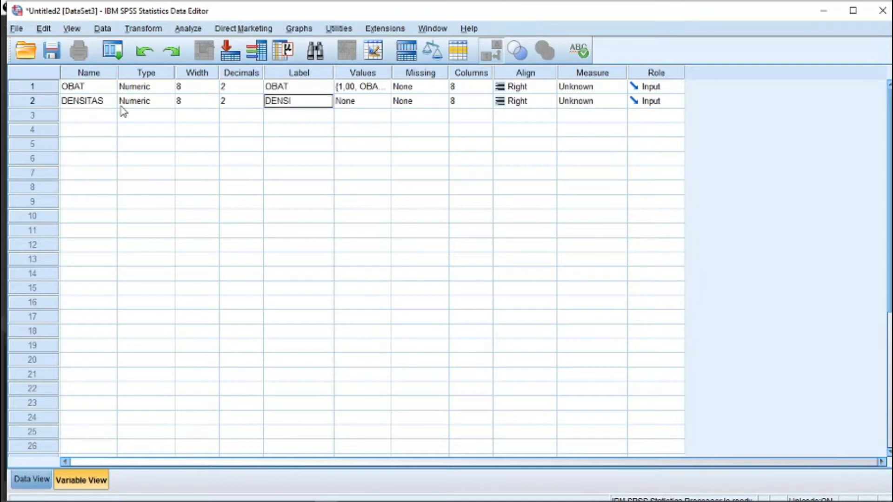
pyautogui.write('TAS')
pyautogui.click(168, 319)
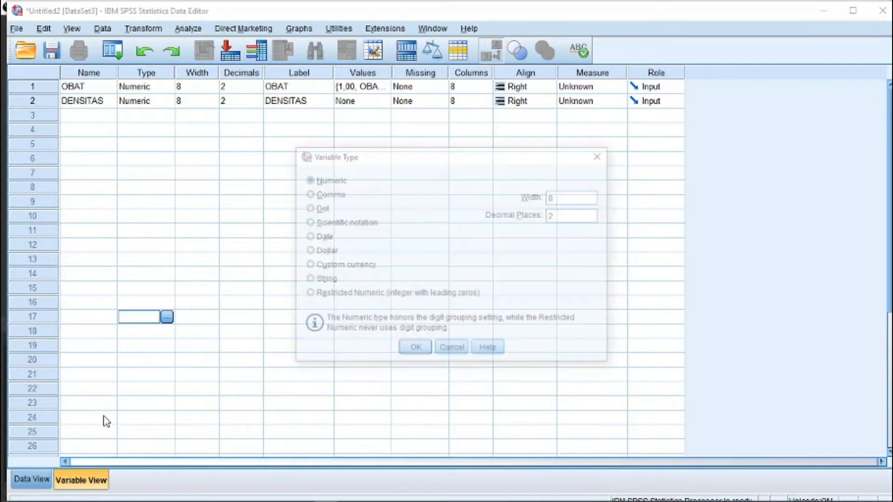
pyautogui.click(454, 351)
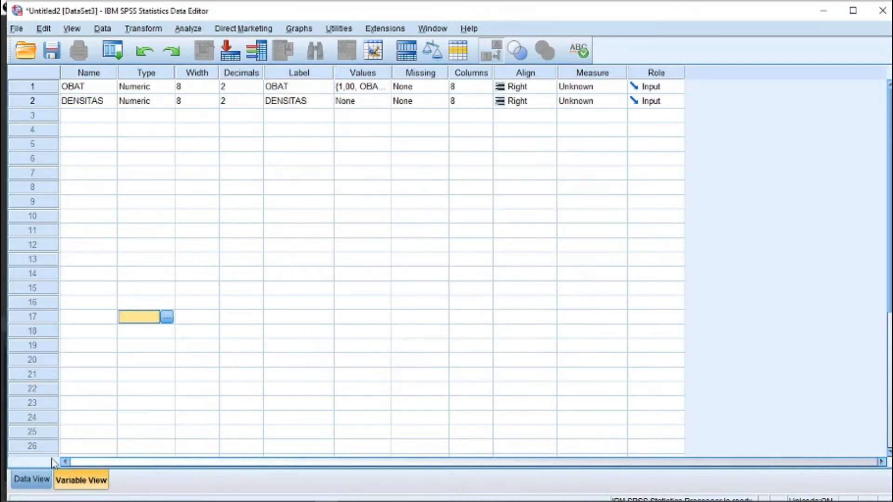
# Widen the DENSITAS column in the data grid and enter OBAT A as the OBAT value of the first two cases
pyautogui.click(36, 479)
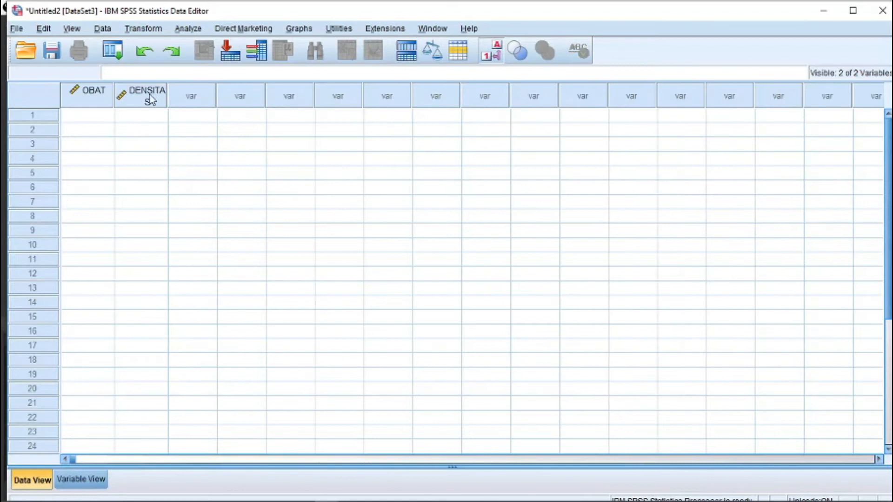
pyautogui.moveTo(168, 93); pyautogui.dragTo(198, 93)
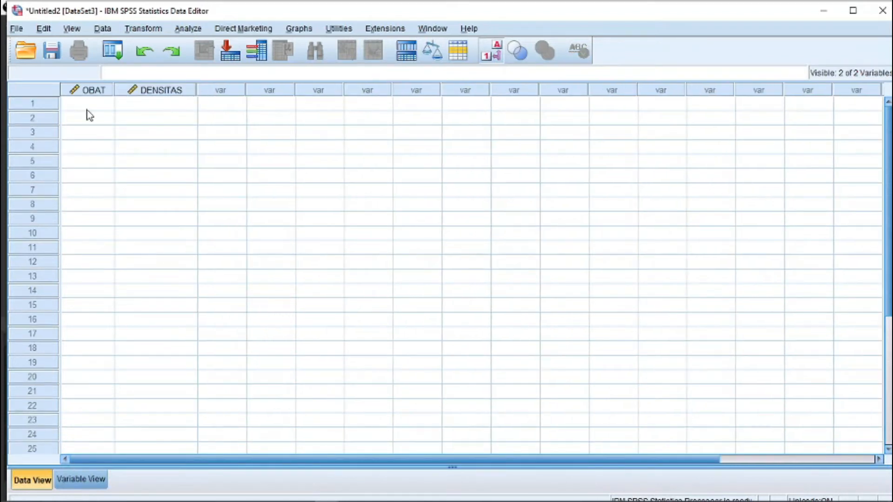
pyautogui.click(87, 110)
pyautogui.write('11')
pyautogui.press('BackSpace')
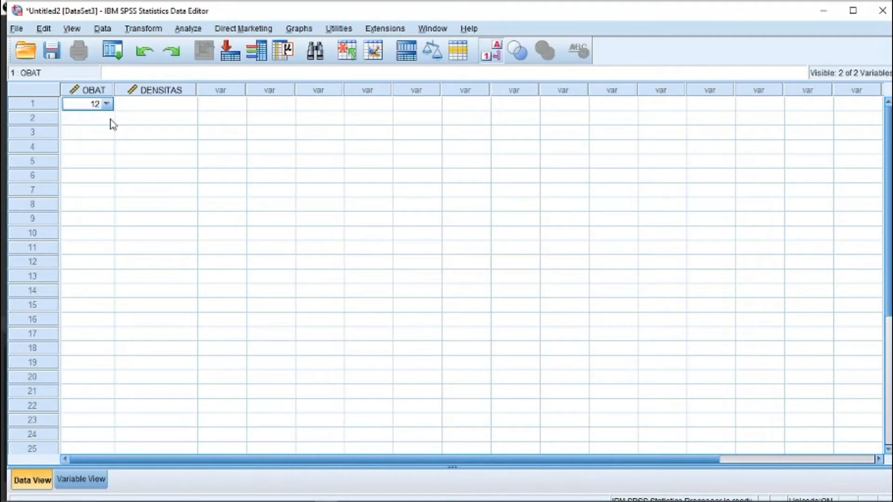
pyautogui.press('Return')
pyautogui.write('2')
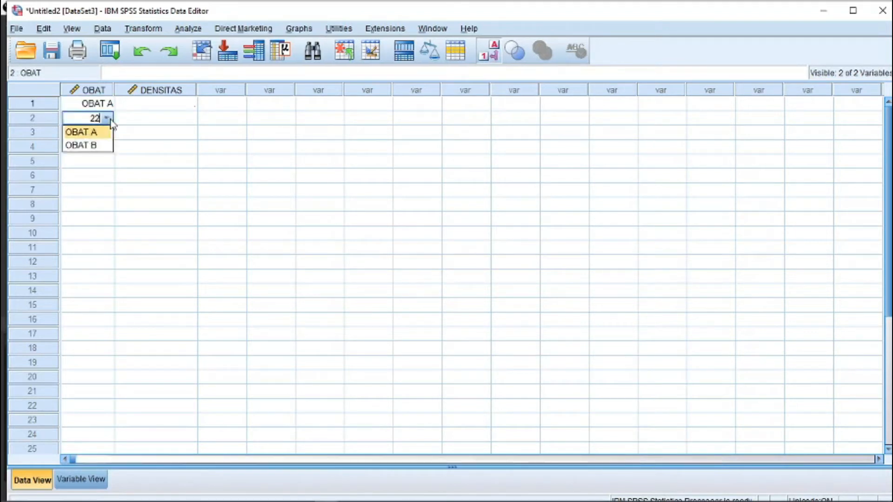
pyautogui.press('Return')
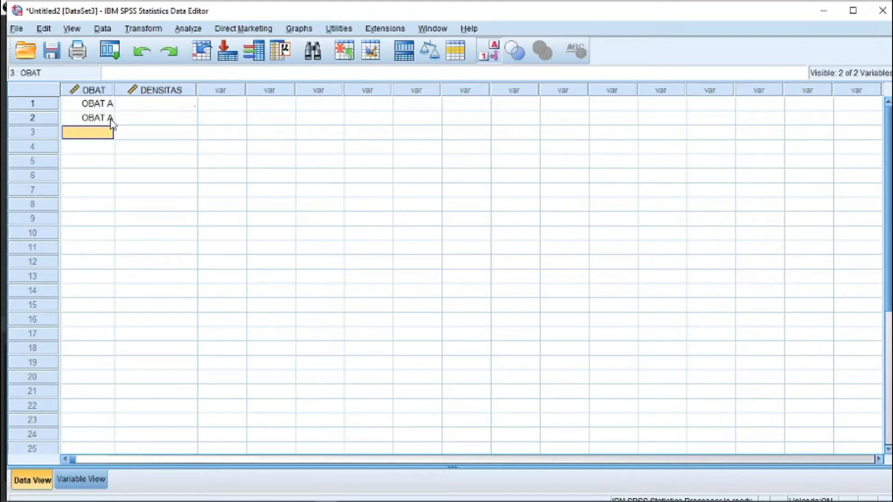
pyautogui.press('Up')
pyautogui.press('Up')
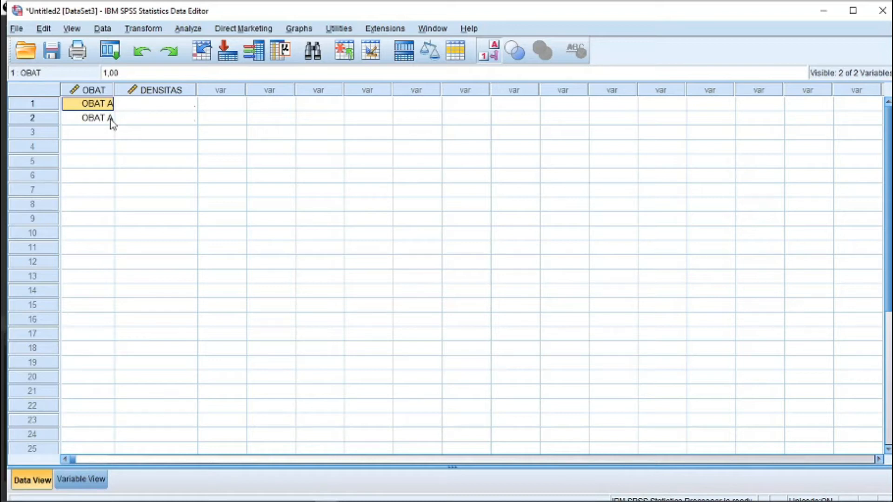
pyautogui.press('Tab')
pyautogui.press('Down')
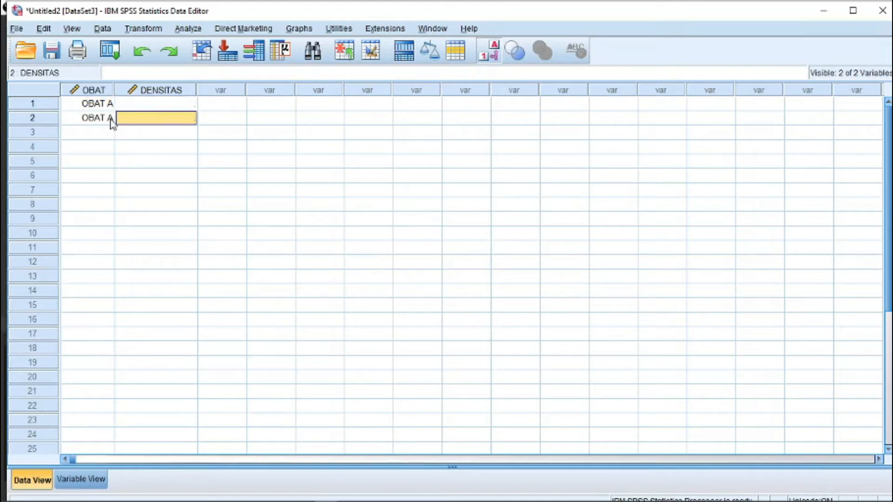
pyautogui.press('Down')
pyautogui.press('Down')
pyautogui.press('Down')
pyautogui.press('Down')
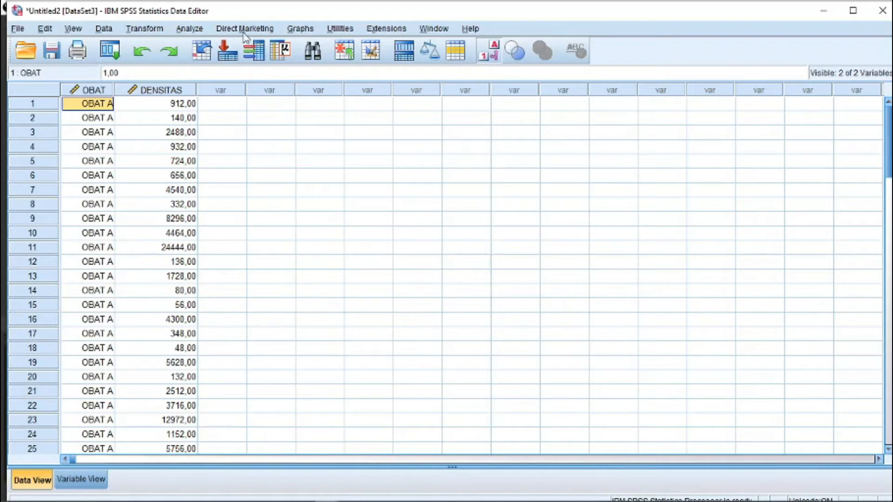
# Set up an Explore analysis with DENSITAS as the dependent variable and OBAT as the factor
pyautogui.click(189, 29)
pyautogui.moveTo(225, 61)
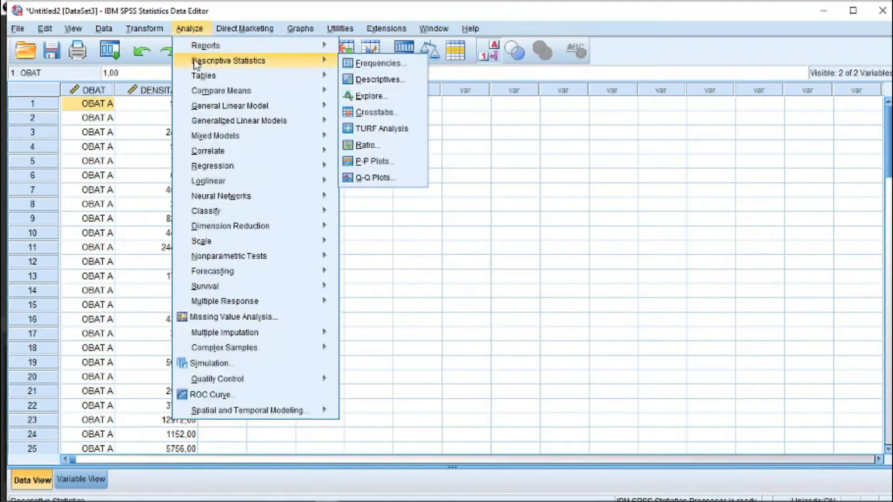
pyautogui.click(371, 97)
pyautogui.click(363, 201)
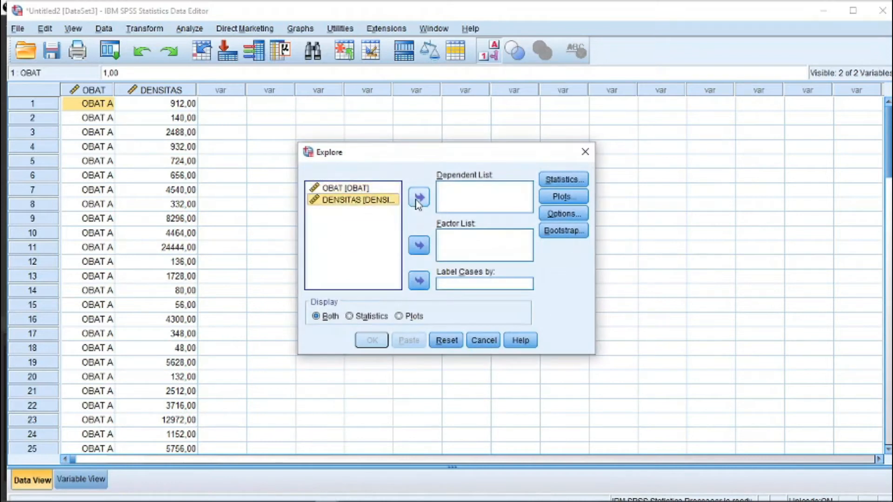
pyautogui.click(418, 198)
pyautogui.click(365, 190)
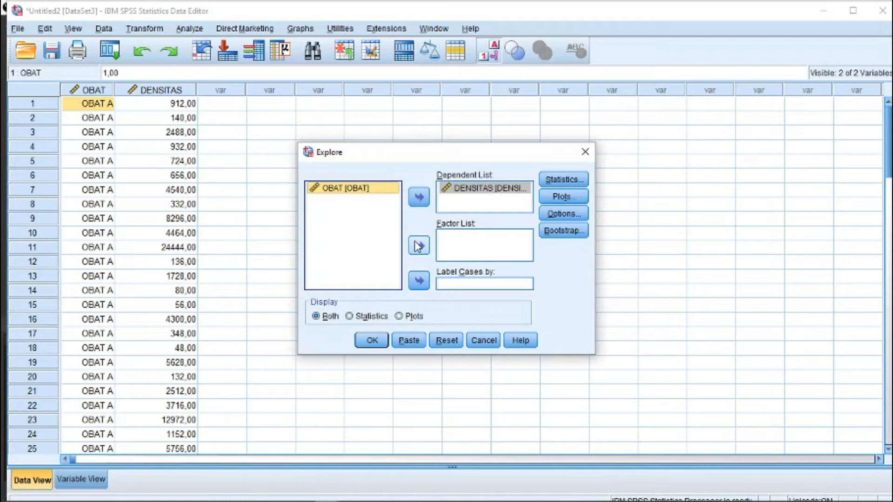
pyautogui.click(418, 246)
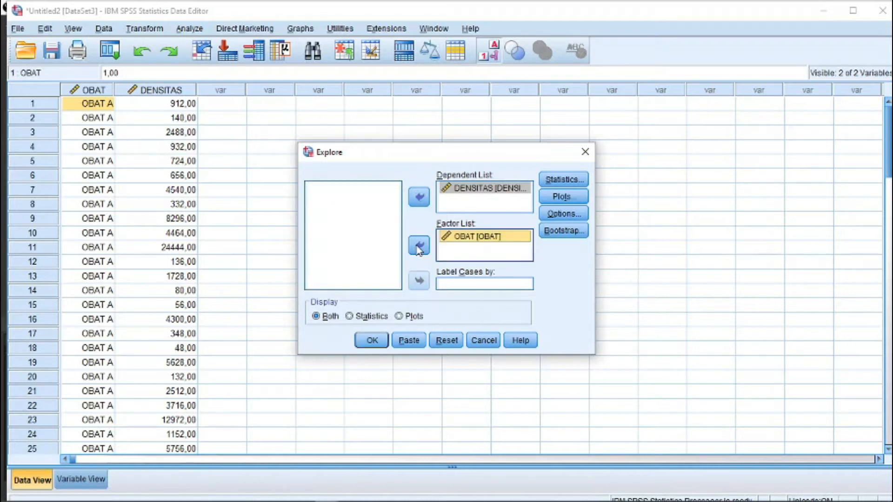
# Choose a histogram instead of stem-and-leaf, include normality plots with tests, and run the Explore analysis
pyautogui.click(561, 196)
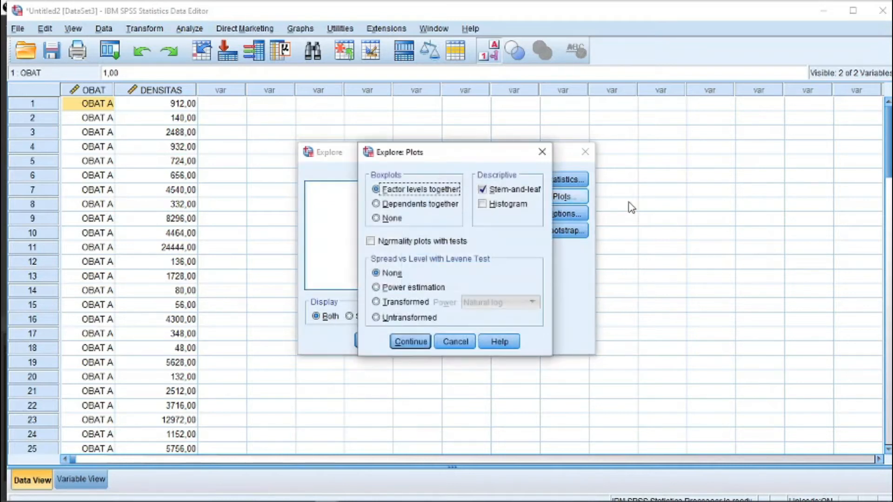
pyautogui.click(482, 190)
pyautogui.click(484, 205)
pyautogui.click(371, 241)
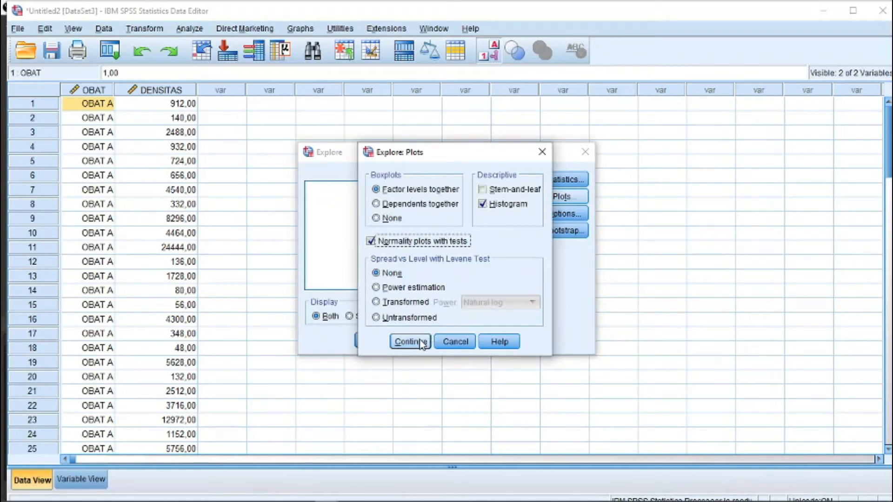
pyautogui.click(422, 343)
pyautogui.click(372, 342)
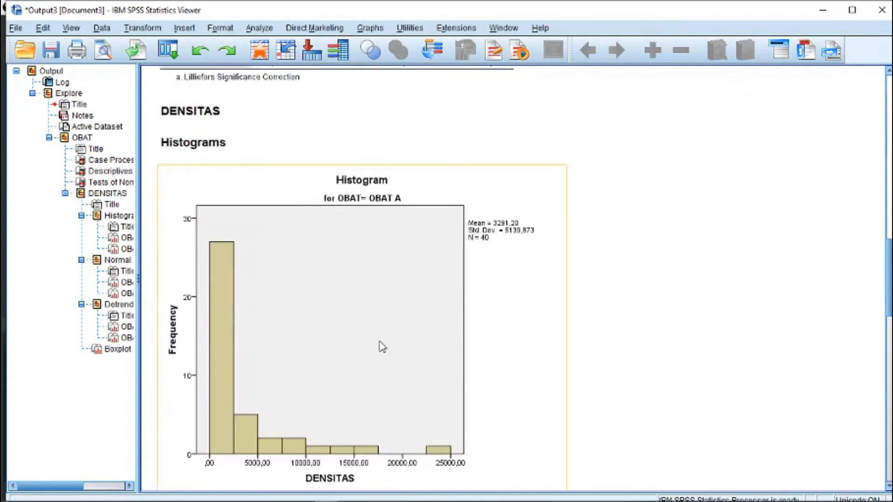
# Examine the histogram, the Descriptives table and the Tests of Normality significance values for DENSITAS by OBAT group in the output
pyautogui.scroll(5, 380, 346)
pyautogui.scroll(-7, 380, 345)
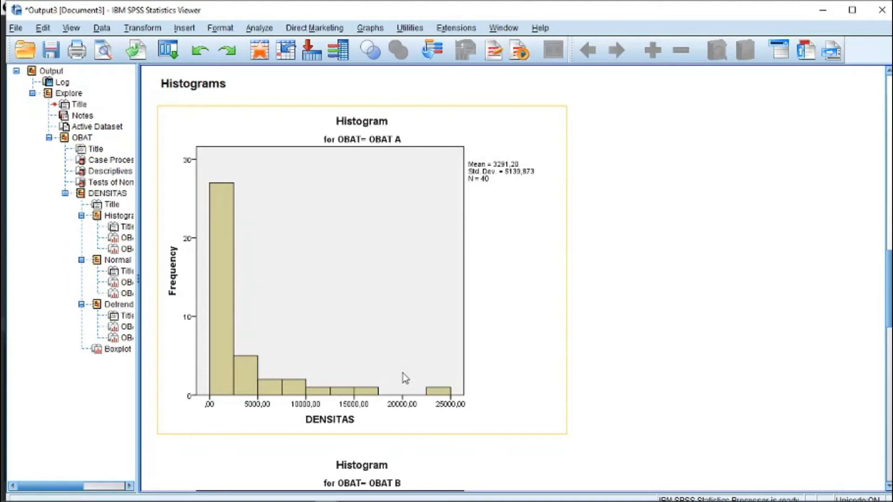
pyautogui.scroll(5, 357, 329)
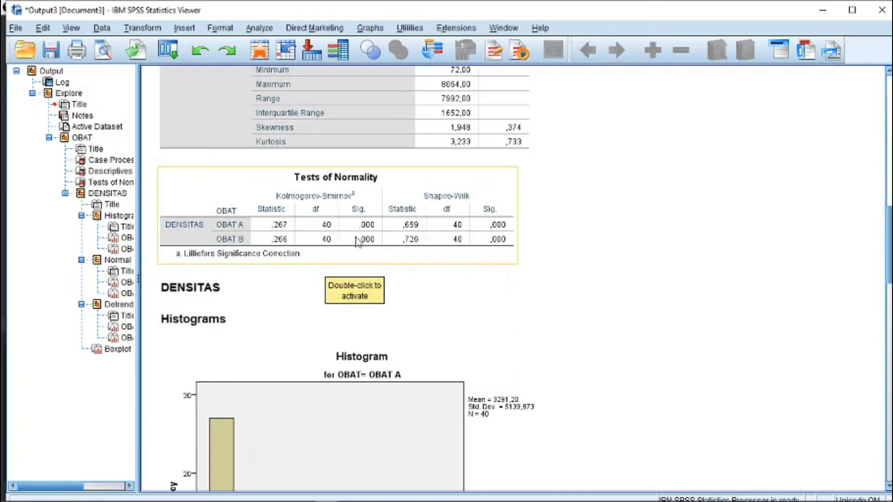
pyautogui.scroll(5, 395, 246)
pyautogui.scroll(7, 395, 246)
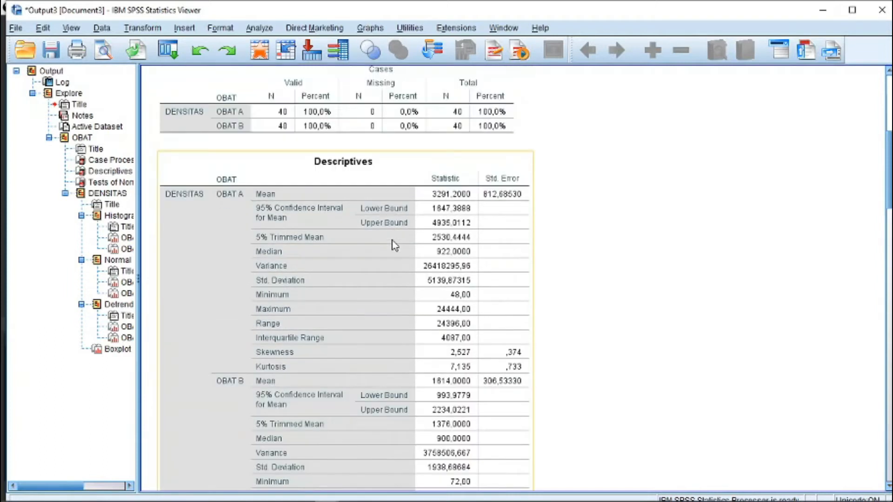
pyautogui.scroll(-14, 394, 246)
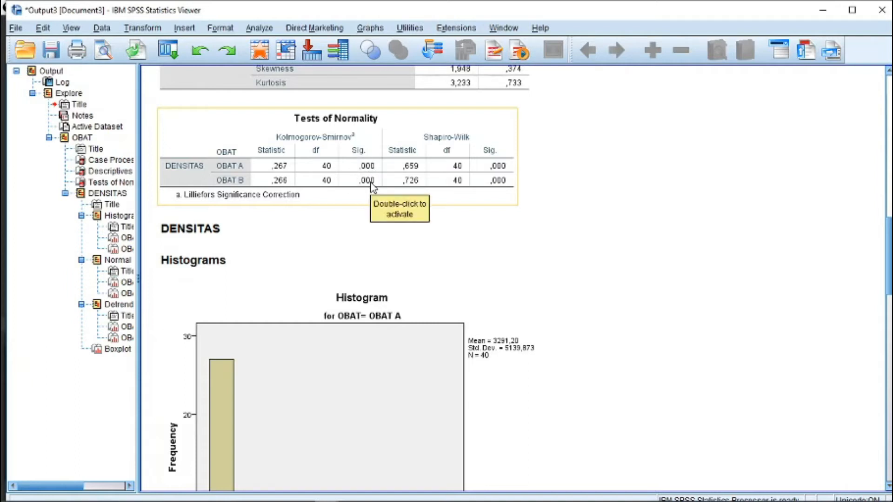
# Start computing a new variable for the dataset and find the Lg10 function in the list of all functions
pyautogui.hotkey('alt', 'Tab')
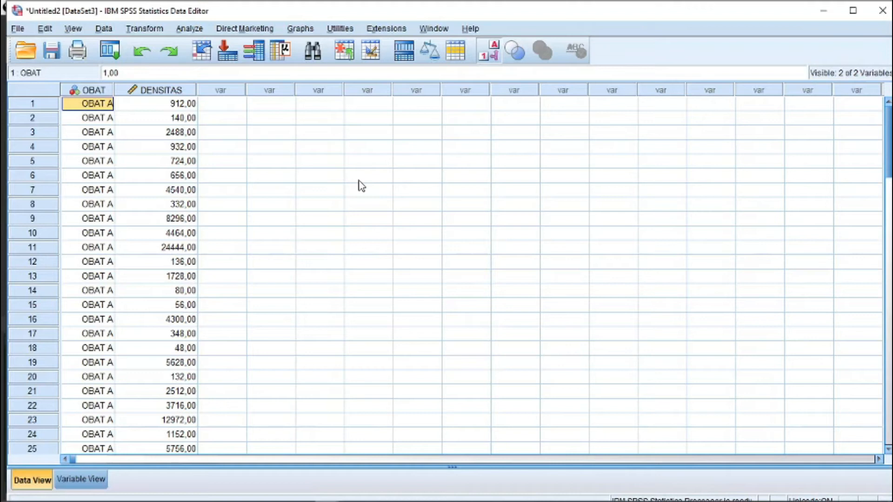
pyautogui.click(151, 33)
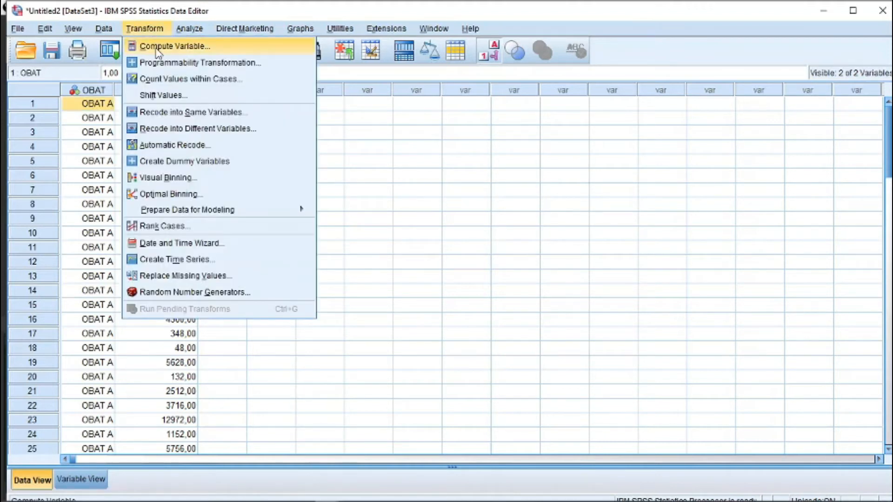
pyautogui.click(157, 48)
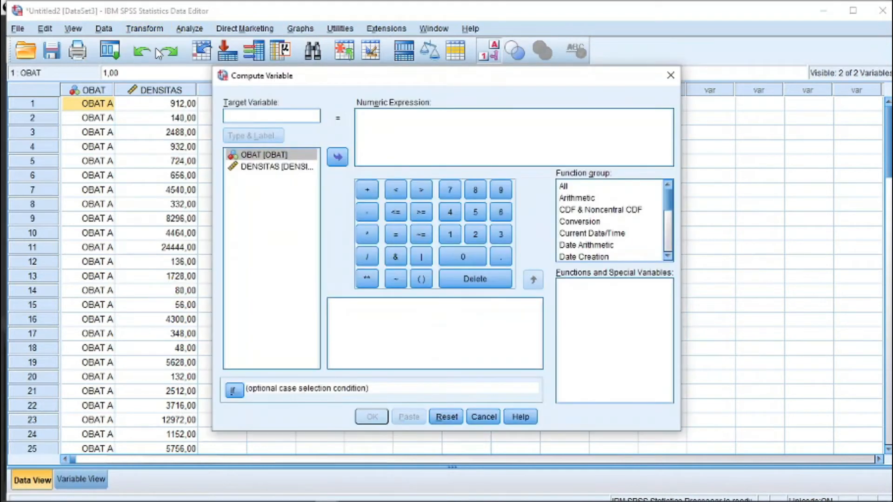
pyautogui.click(591, 186)
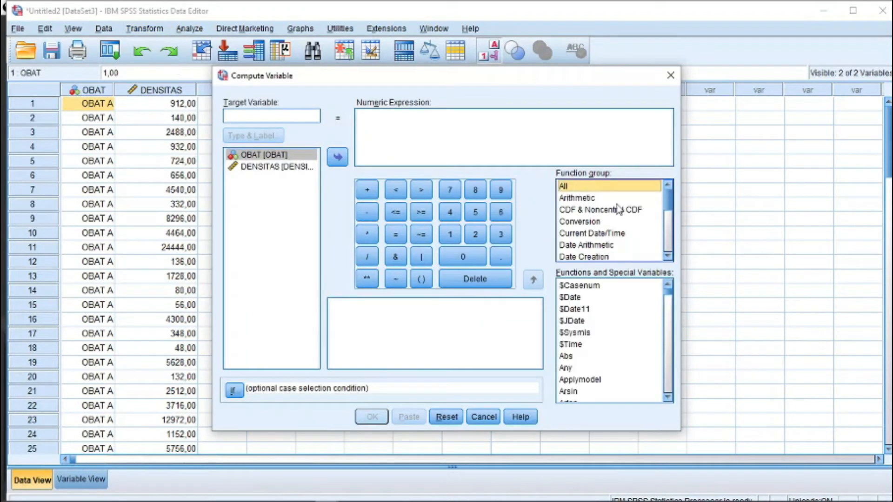
pyautogui.click(668, 398)
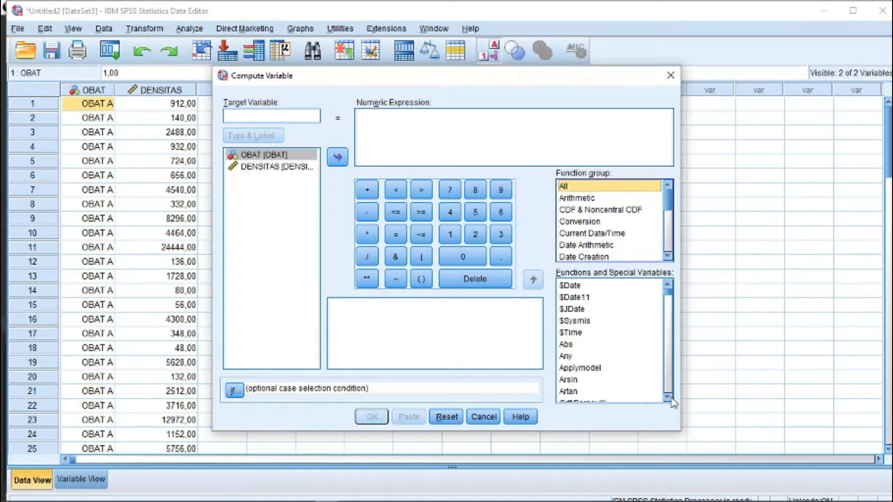
pyautogui.scroll(-10, 669, 398)
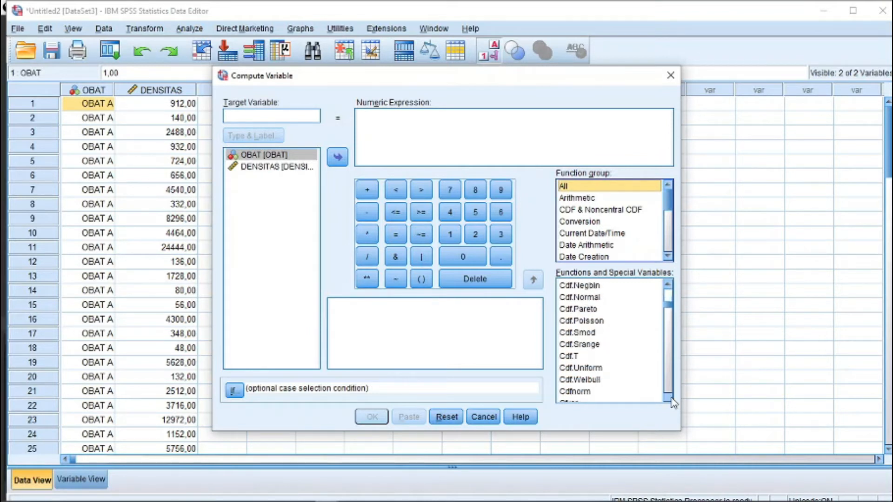
pyautogui.moveTo(671, 403); pyautogui.dragTo(672, 403)
pyautogui.click(667, 285)
pyautogui.moveTo(667, 286); pyautogui.dragTo(668, 287)
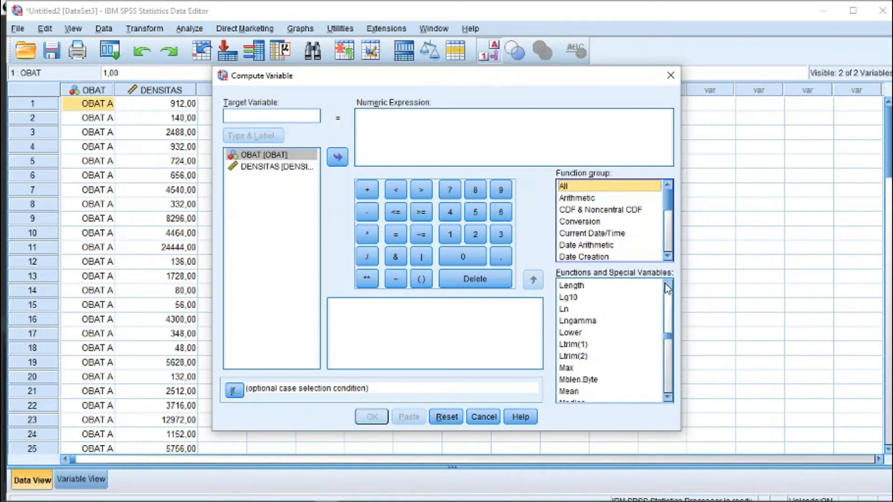
pyautogui.click(573, 298)
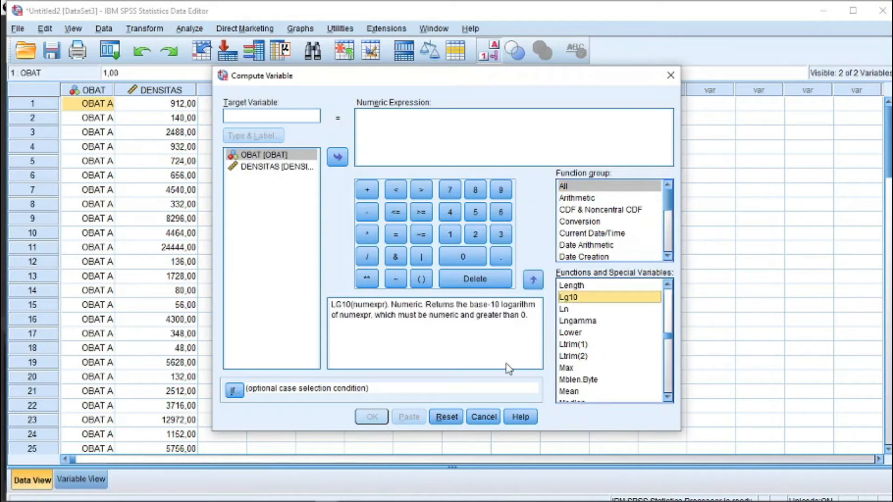
# Name the target variable of the computation LOG_DENSITAS
pyautogui.click(258, 113)
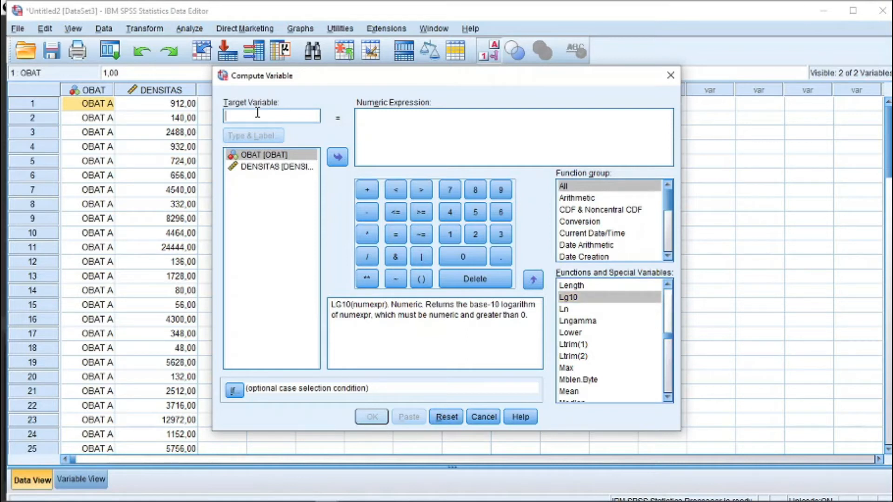
pyautogui.write('LOG_')
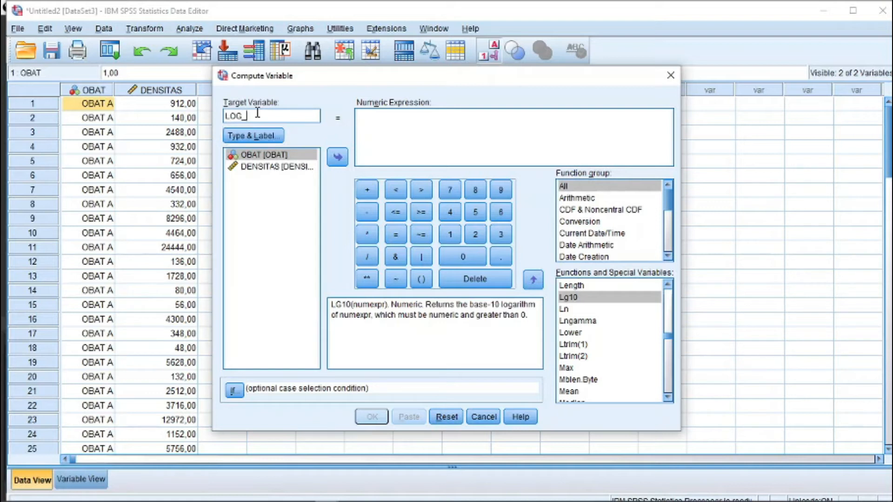
pyautogui.write('DENSITAS')
pyautogui.click(257, 114)
pyautogui.write('N')
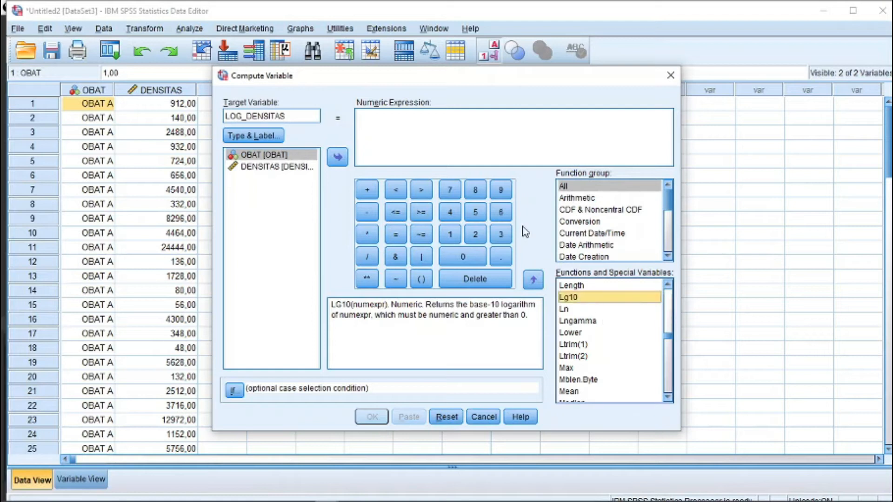
# Enter LG10(DENSITAS) as the numeric expression and run the computation
pyautogui.click(417, 123)
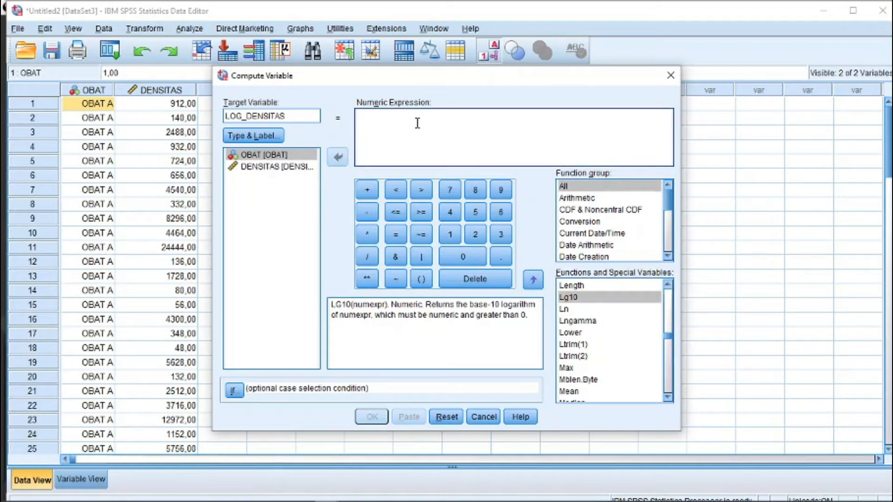
pyautogui.write('LG')
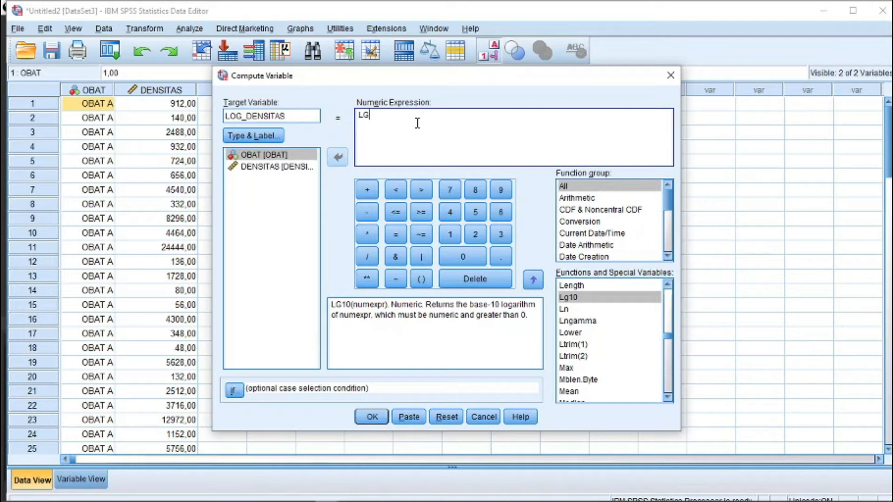
pyautogui.write('10(DENSITAS)')
pyautogui.click(581, 298)
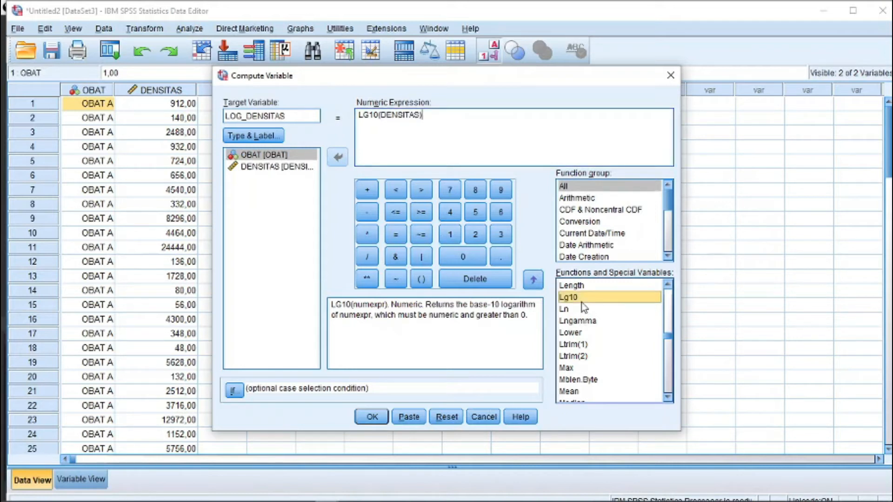
pyautogui.click(372, 417)
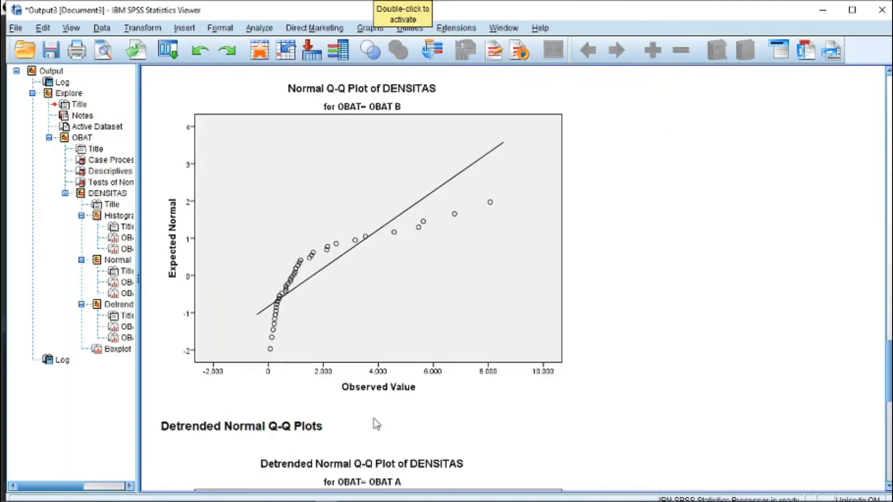
# Check the new LOG_DENSITAS variable's values in the data grid and its definition in the variable list
pyautogui.hotkey('alt', 'Tab')
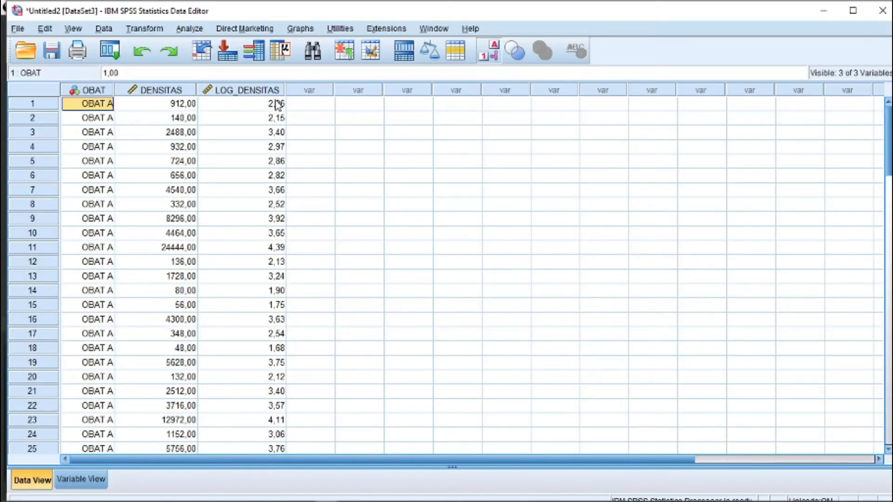
pyautogui.click(98, 483)
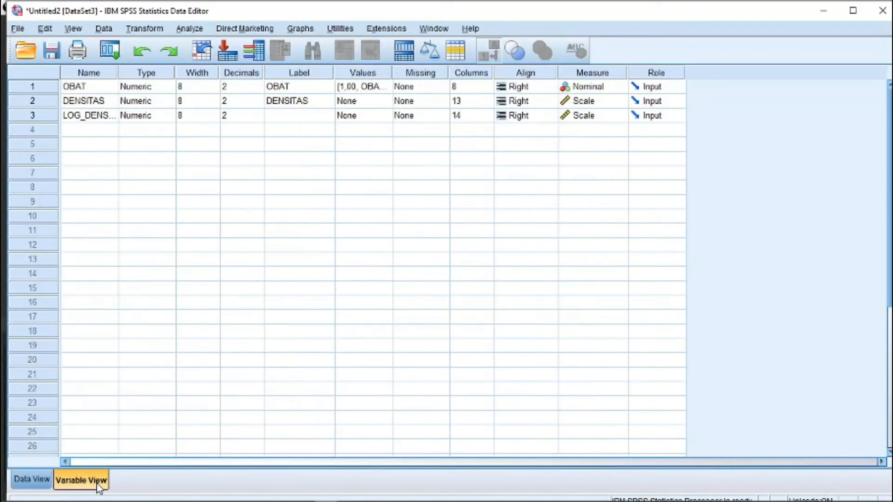
pyautogui.click(37, 484)
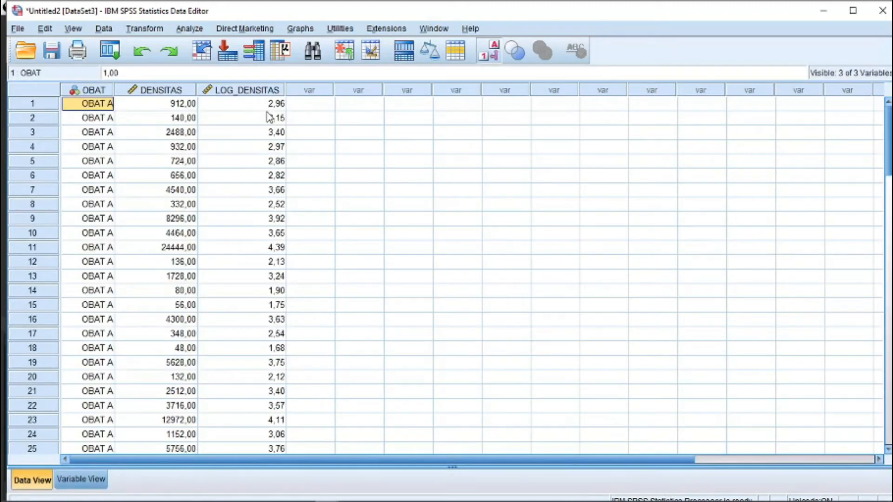
# Set up an Explore analysis with LOG_DENSITAS replacing DENSITAS as the dependent variable, keeping OBAT as the factor
pyautogui.click(189, 28)
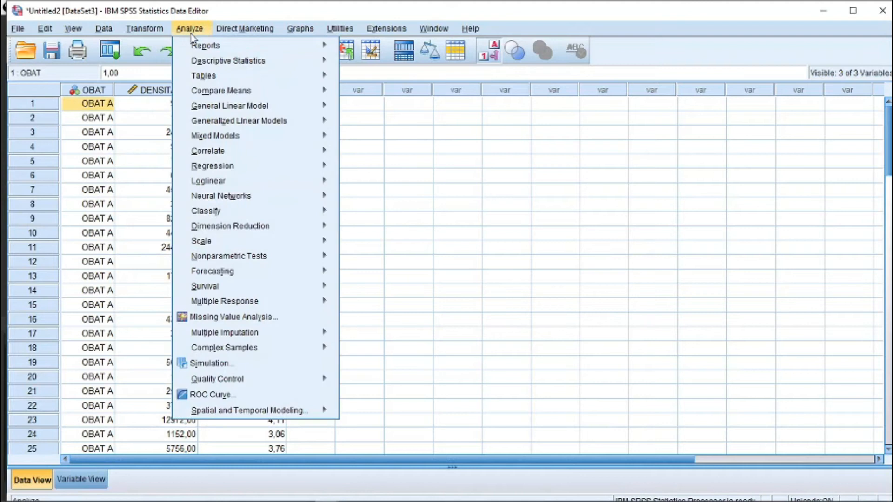
pyautogui.moveTo(199, 64)
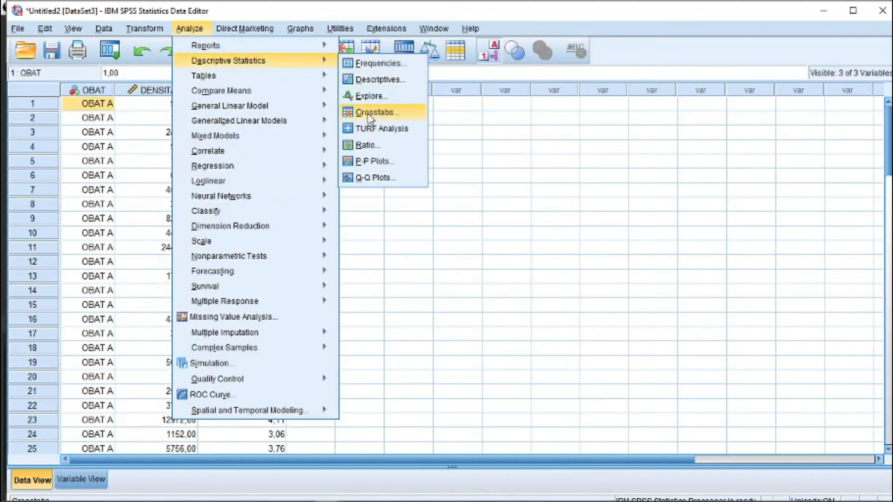
pyautogui.click(370, 98)
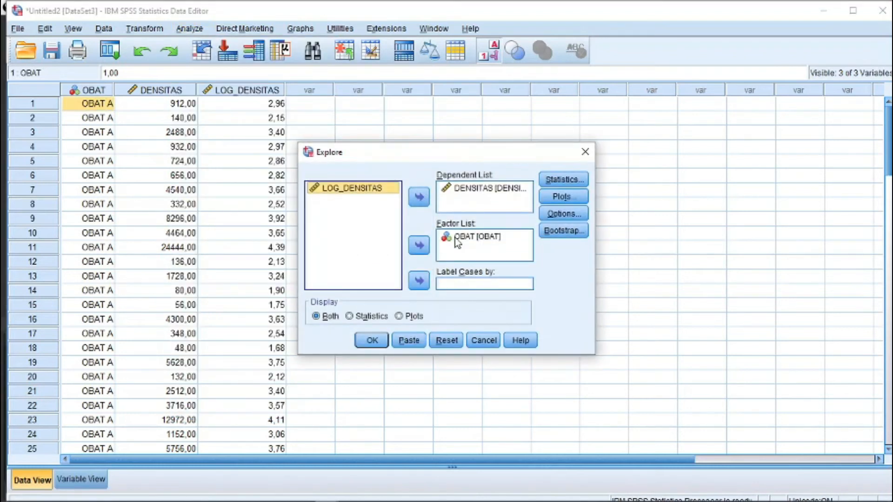
pyautogui.click(458, 193)
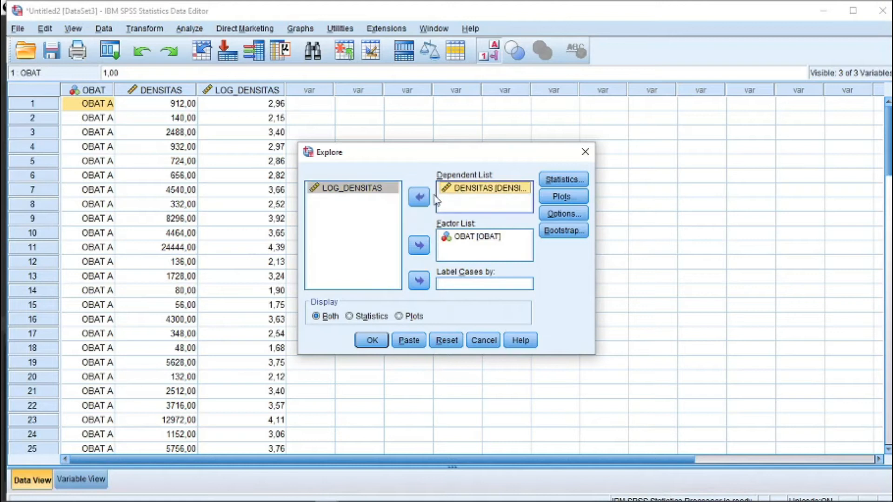
pyautogui.click(419, 198)
pyautogui.click(363, 200)
pyautogui.click(419, 199)
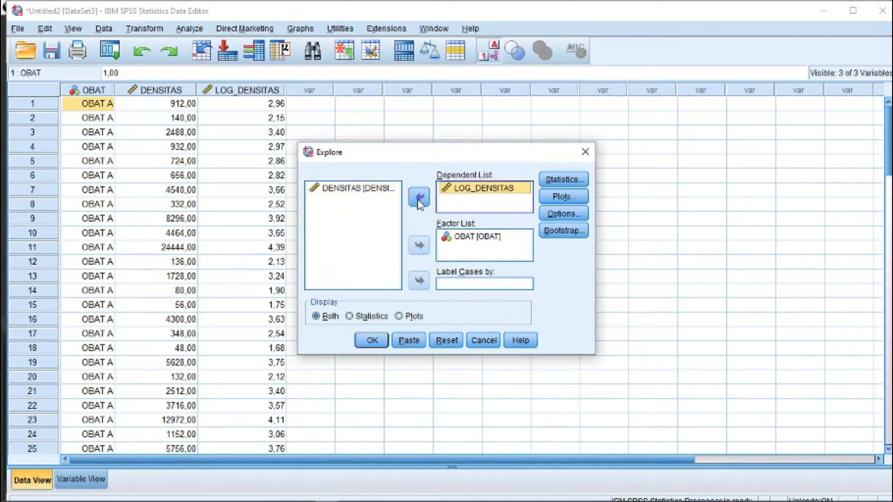
# Check that the histogram and normality plots with tests are included, and run the Explore analysis
pyautogui.click(565, 200)
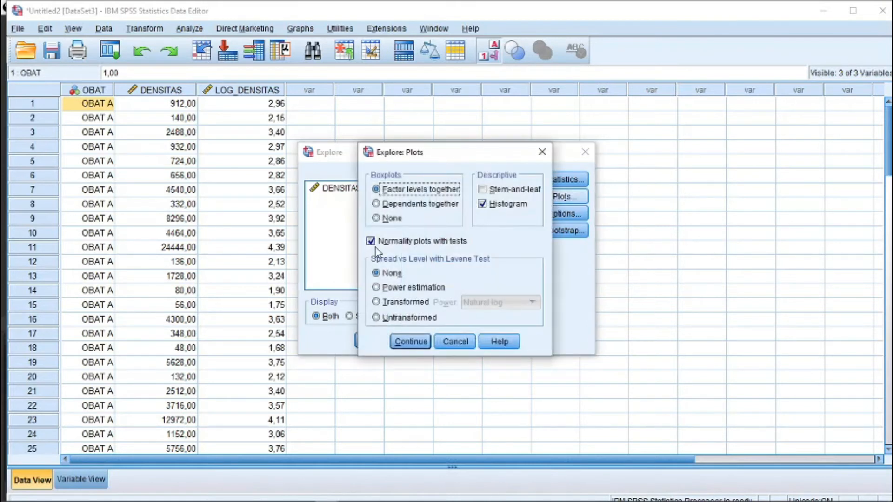
pyautogui.click(410, 342)
pyautogui.click(373, 342)
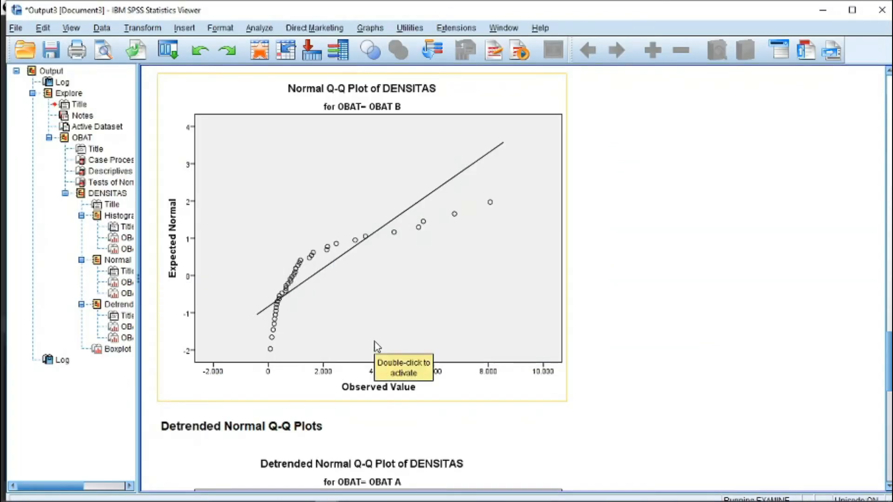
# Examine the Tests of Normality significance values and the OBAT A histogram for LOG_DENSITAS in the output
pyautogui.scroll(-5, 680, 331)
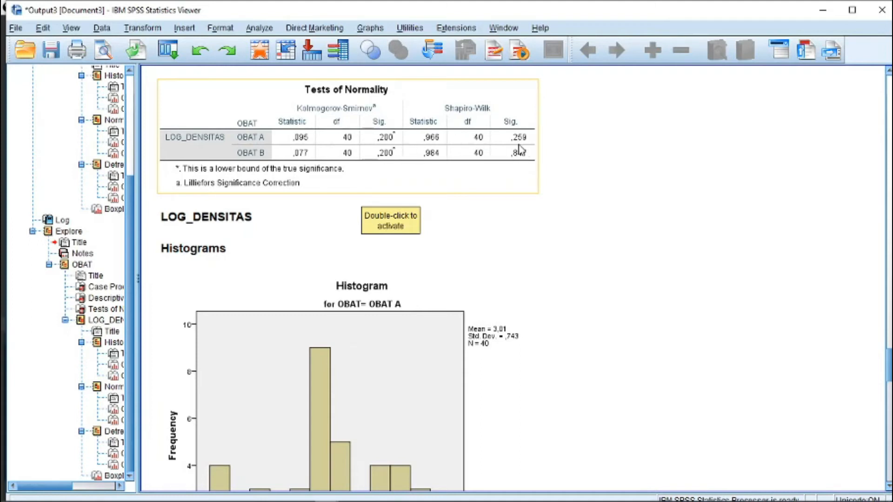
pyautogui.click(539, 269)
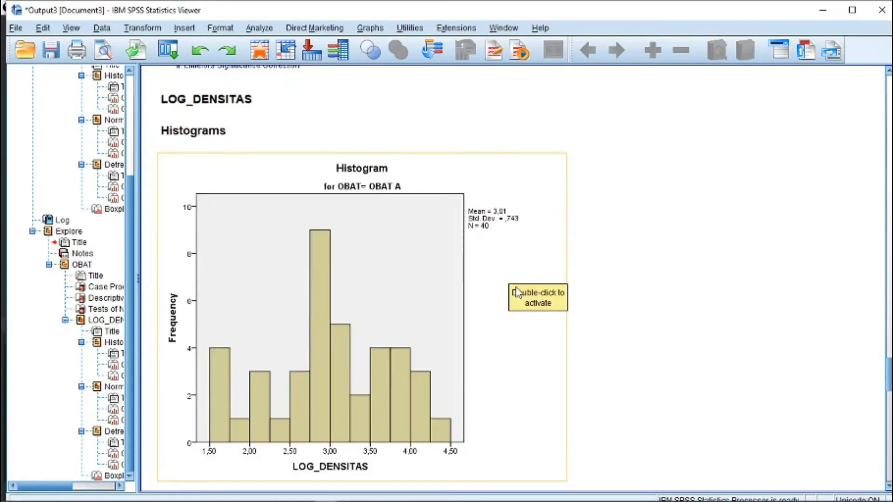
pyautogui.moveTo(195, 348); pyautogui.dragTo(408, 329)
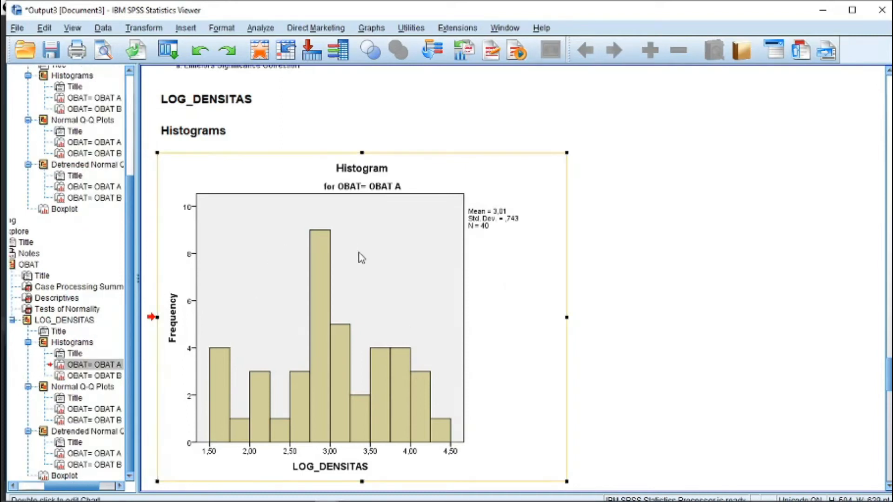
pyautogui.scroll(3, 446, 324)
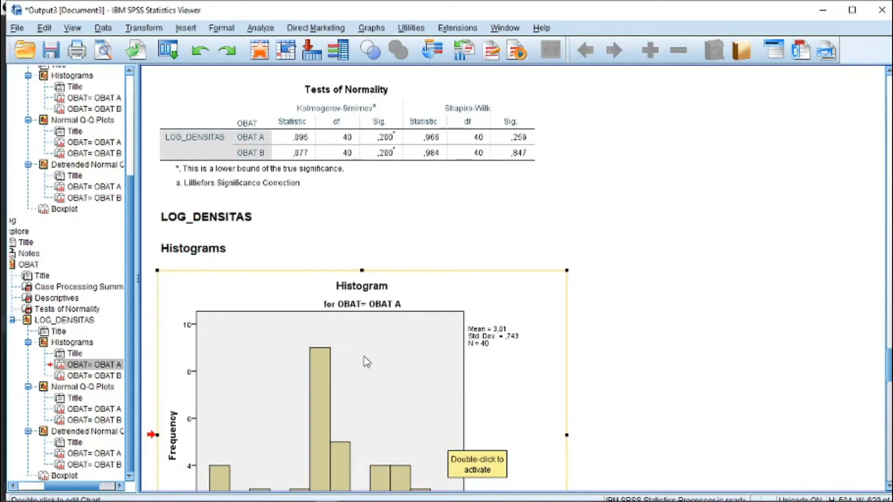
pyautogui.scroll(-5, 367, 363)
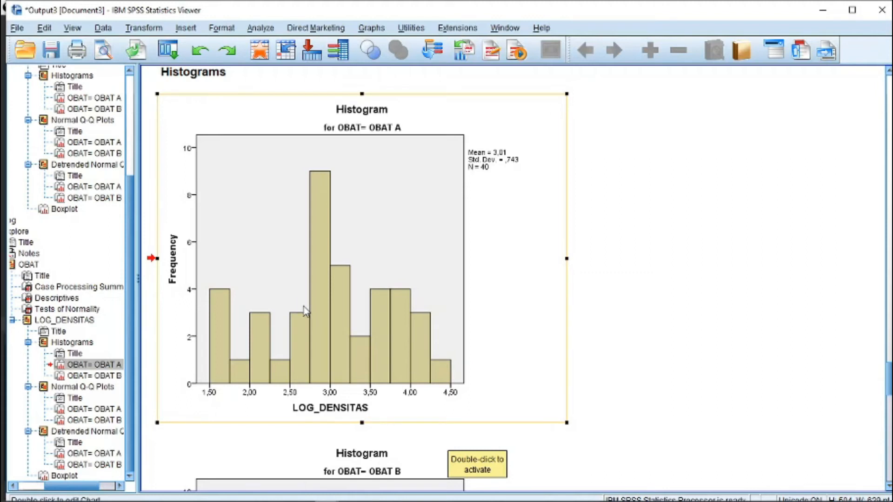
# Set up an independent-samples t test with LOG_DENSITAS as the test variable and OBAT as the grouping variable
pyautogui.hotkey('alt', 'Tab')
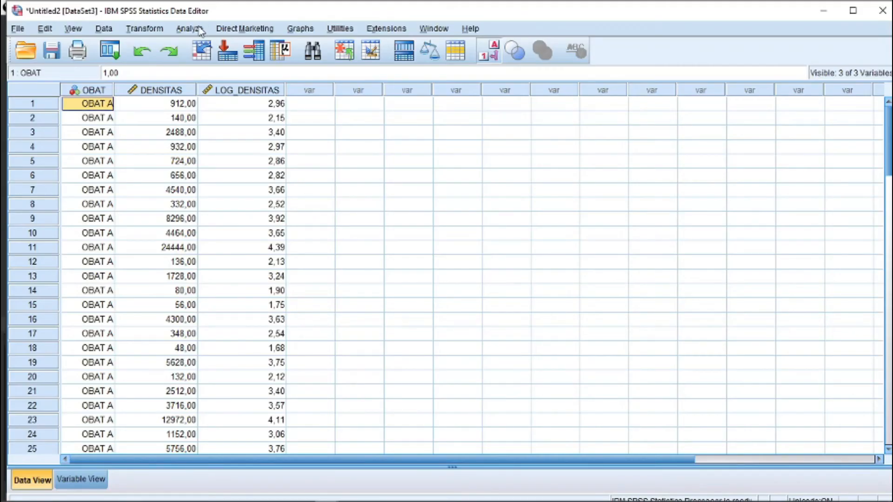
pyautogui.click(196, 29)
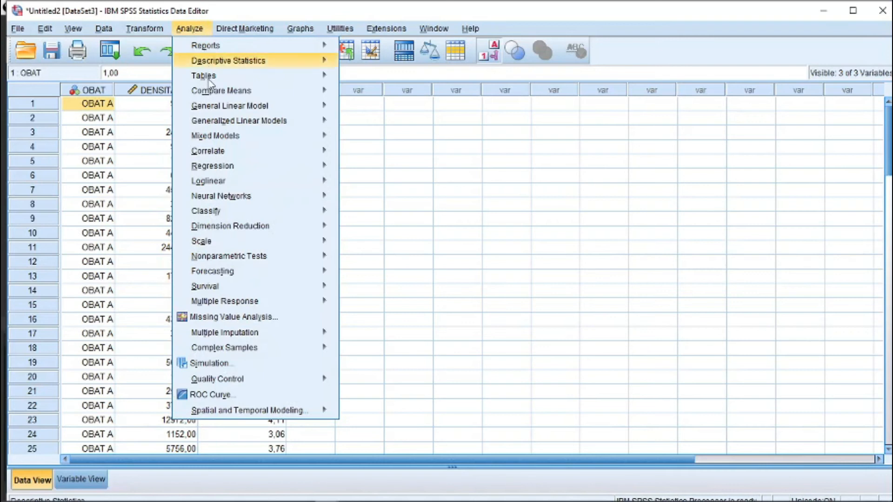
pyautogui.moveTo(211, 92)
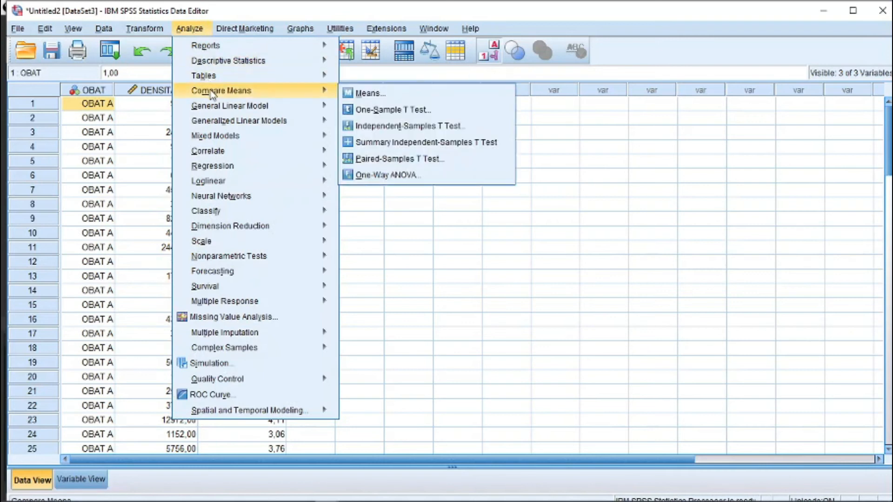
pyautogui.click(394, 130)
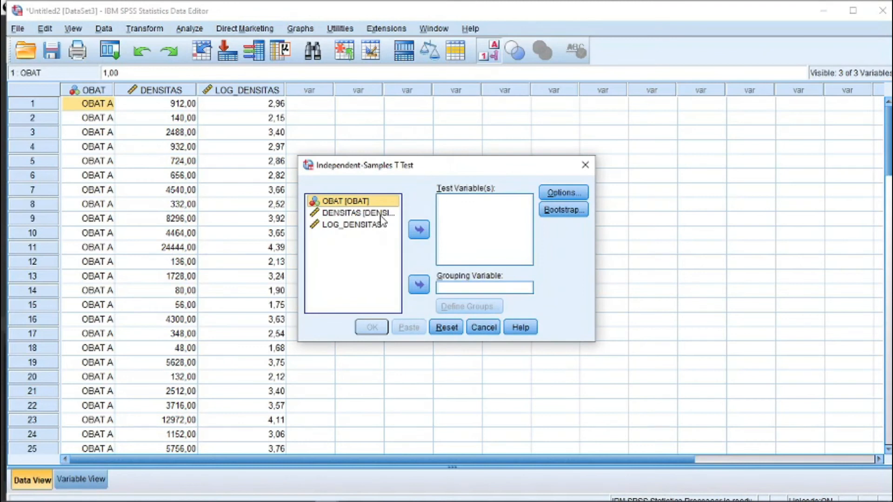
pyautogui.click(367, 225)
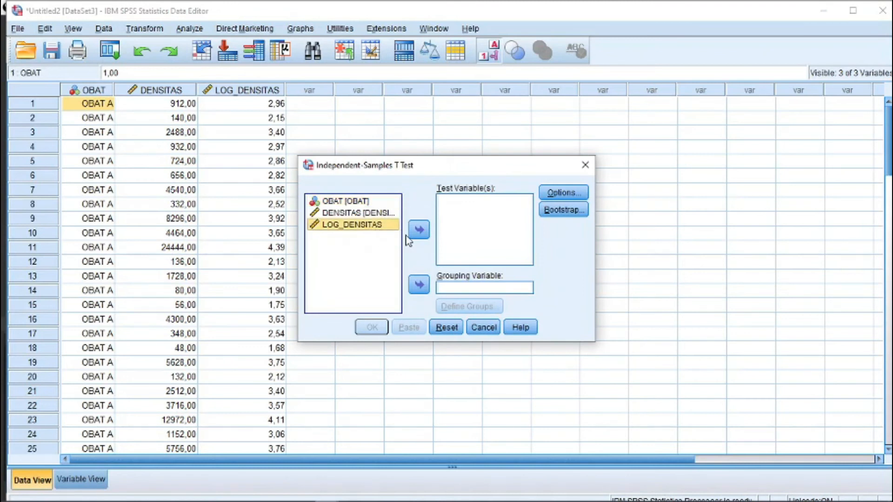
pyautogui.click(419, 230)
pyautogui.click(346, 201)
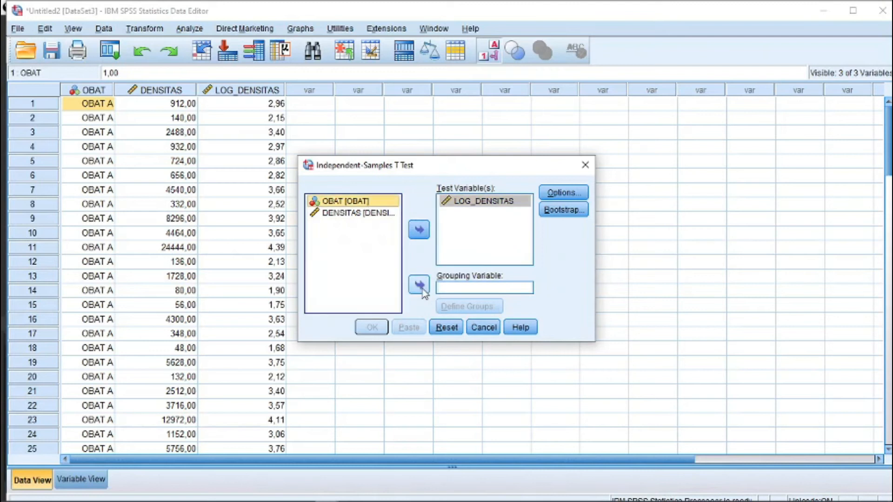
pyautogui.click(419, 285)
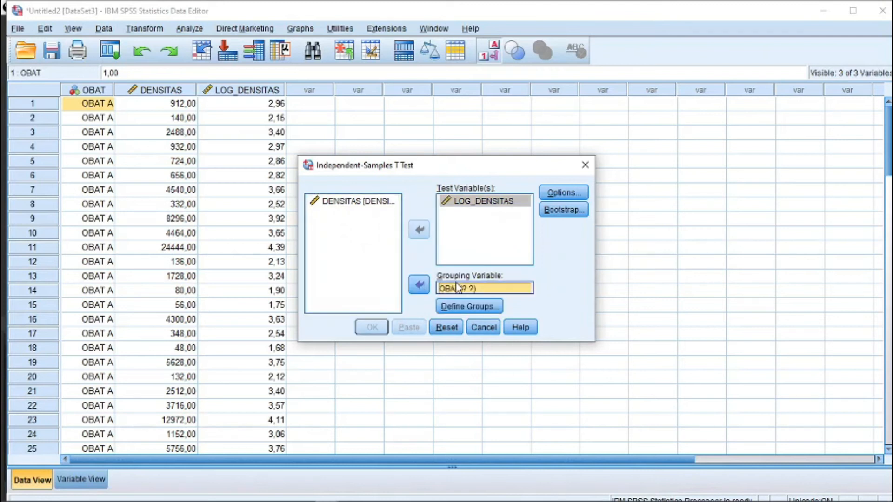
# Define the OBAT groups with values 1 and 2, and run the independent-samples t test
pyautogui.click(464, 308)
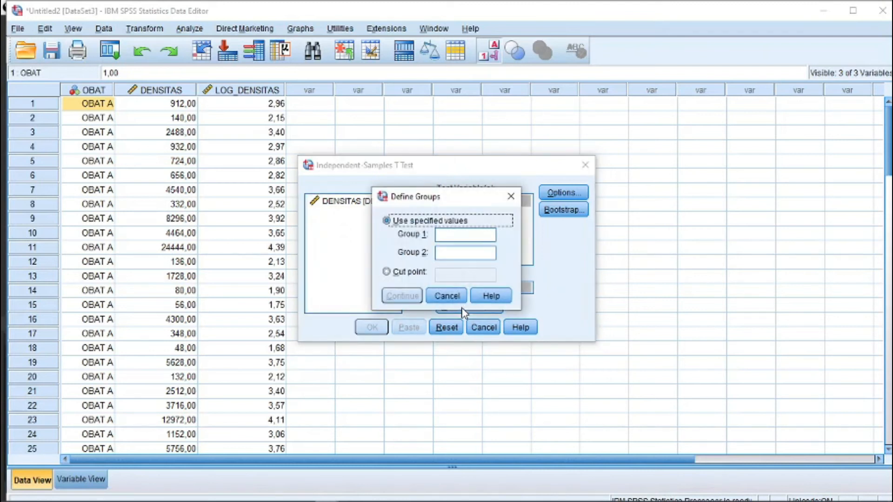
pyautogui.write('1')
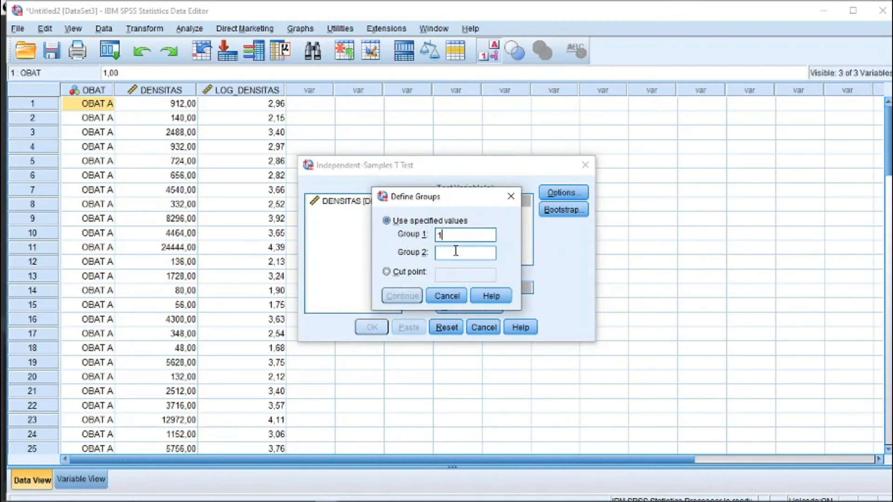
pyautogui.click(455, 253)
pyautogui.write('2')
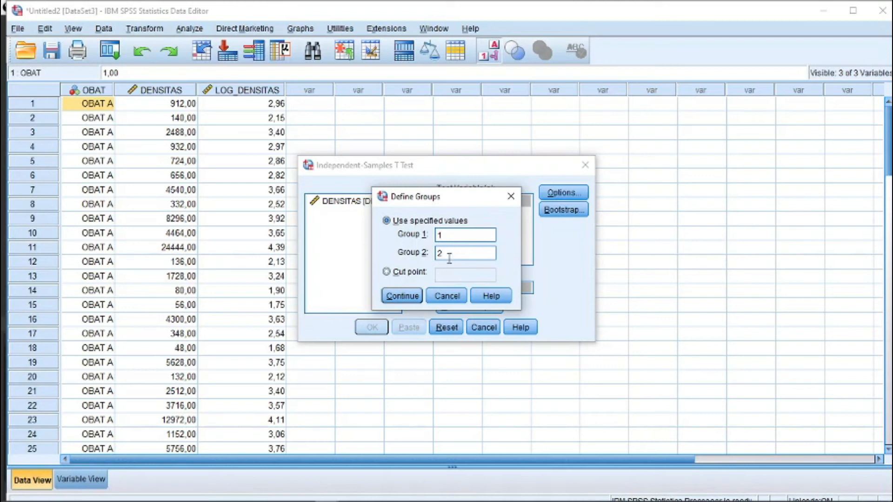
pyautogui.click(408, 300)
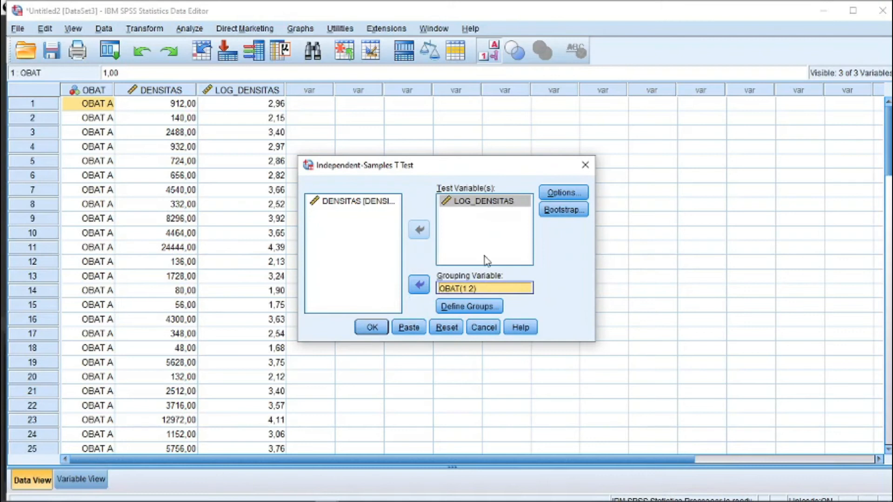
pyautogui.click(369, 330)
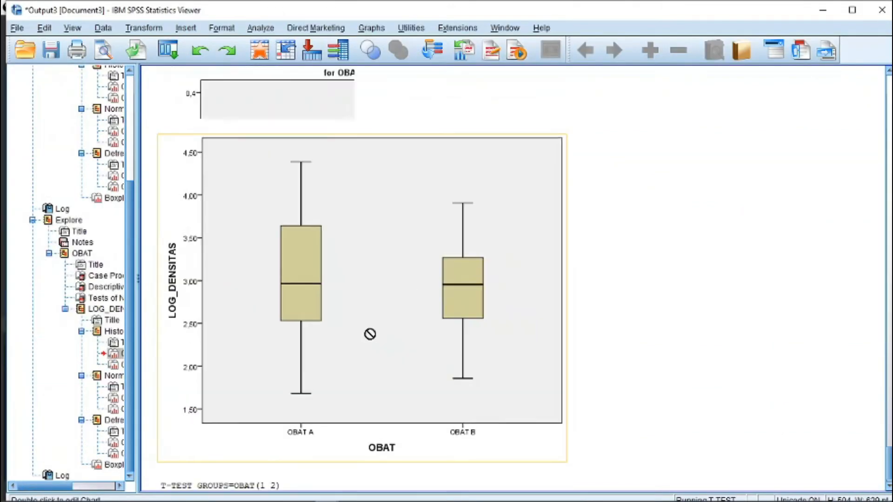